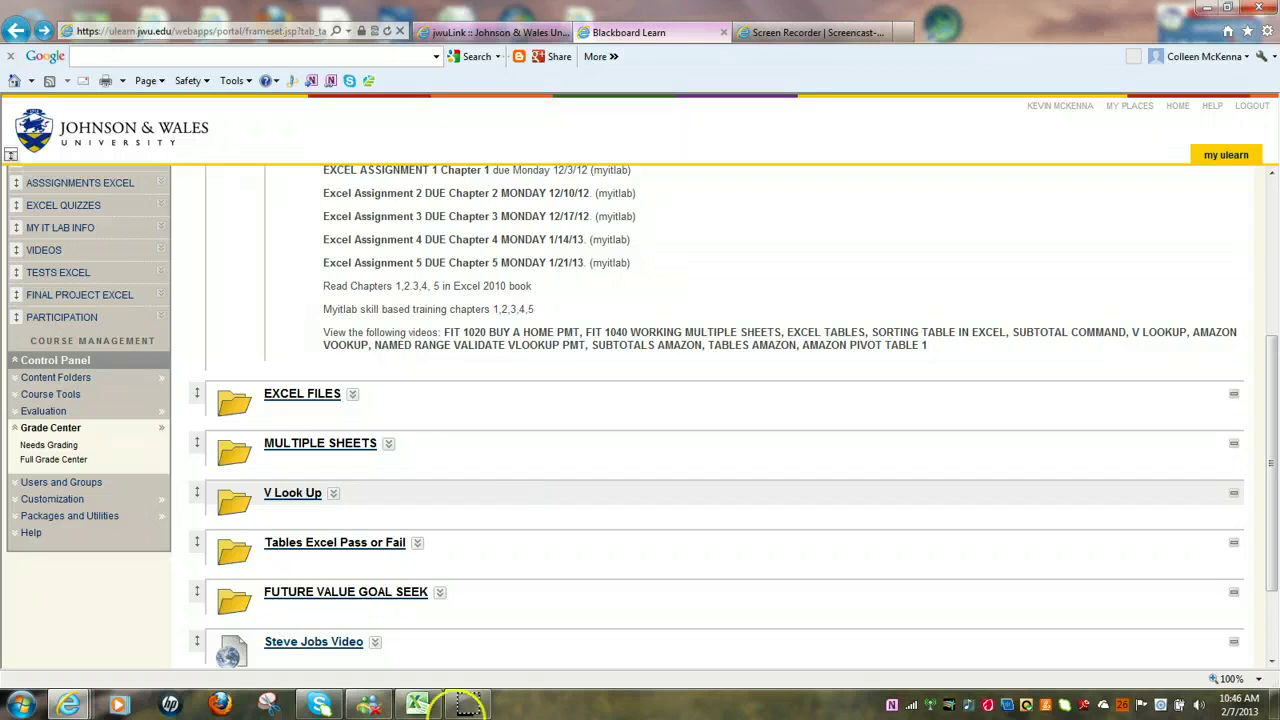
- Open the EXCEL FILES folder in the Week 9 course content and open the attached SLICERS.xlsx workbook in Excel
left_click_drag(450, 600, 296, 400)
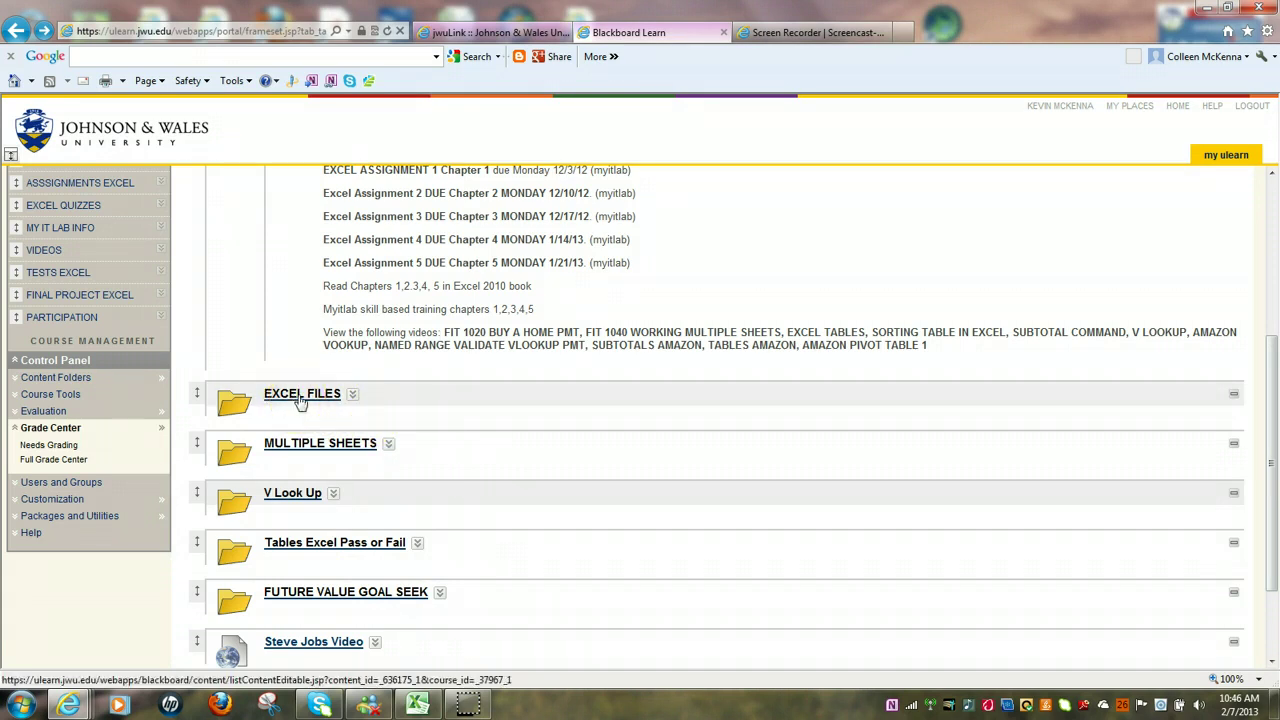
left_click(300, 398)
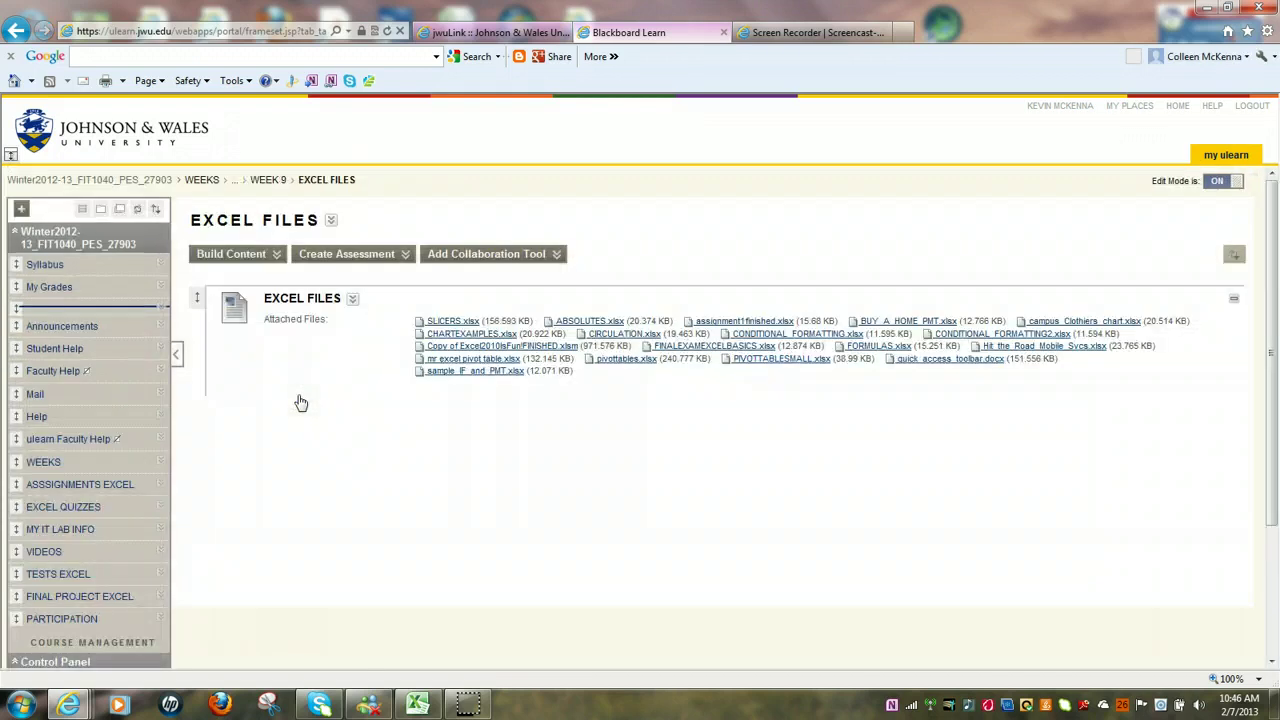
left_click_drag(297, 400, 380, 458)
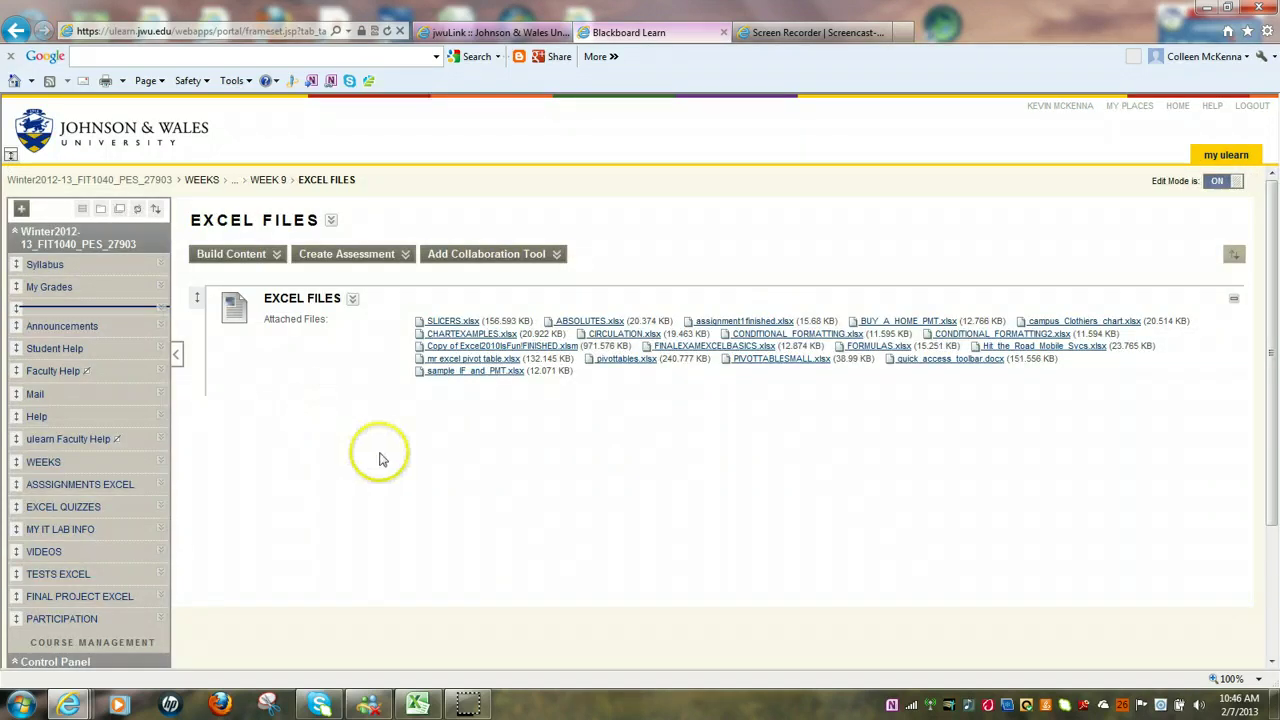
left_click(450, 330)
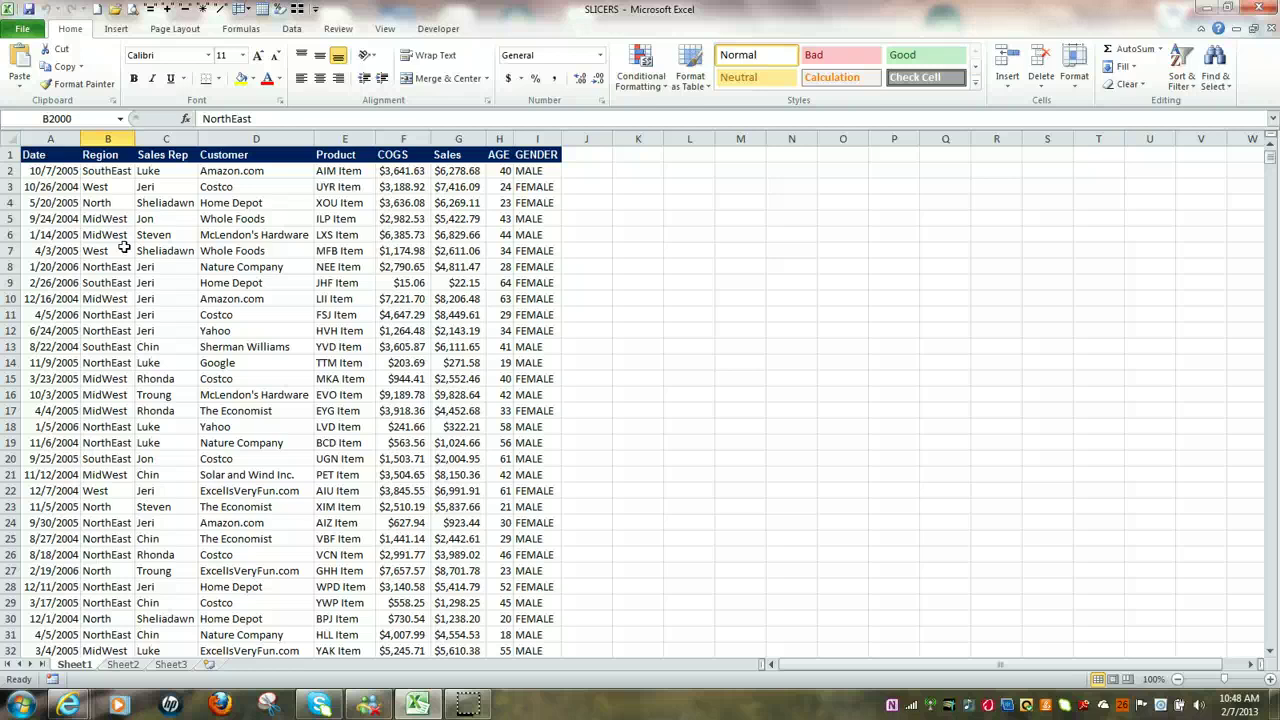
- Convert the data range A1:I2000 into a table with headers and name the table DATA
key("ctrl+Right")
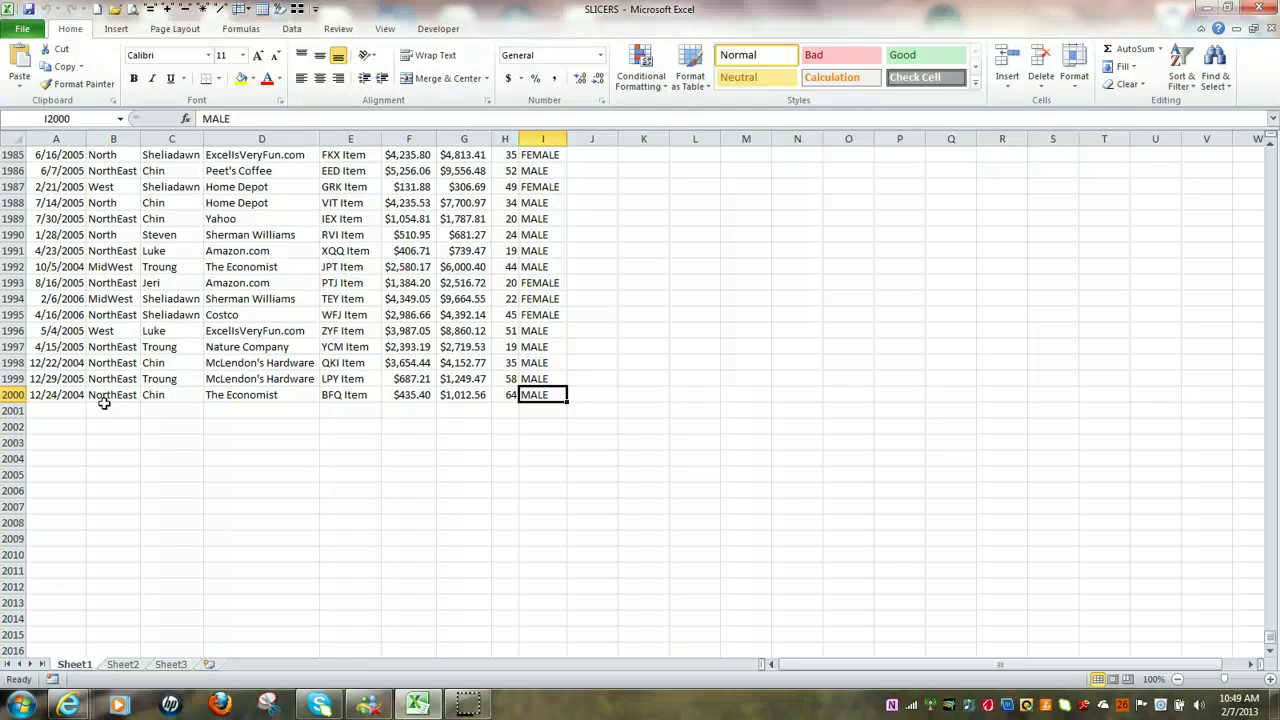
key("ctrl+Home")
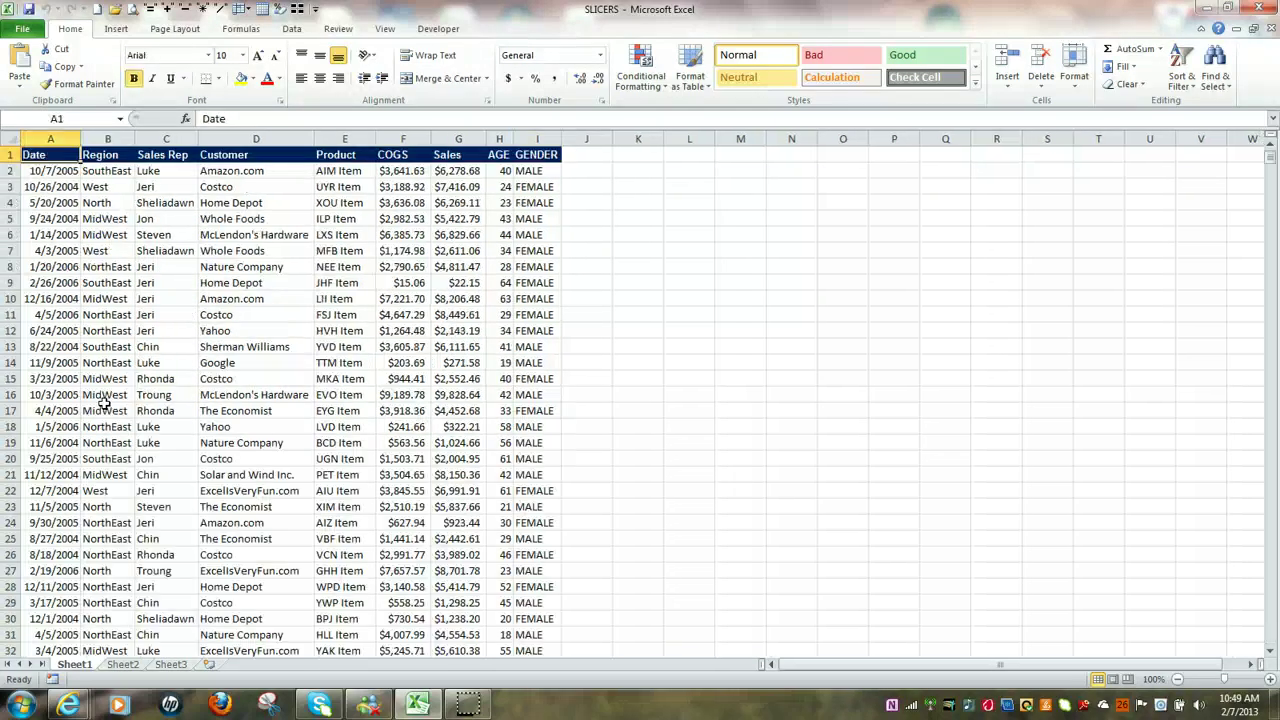
left_click(95, 172)
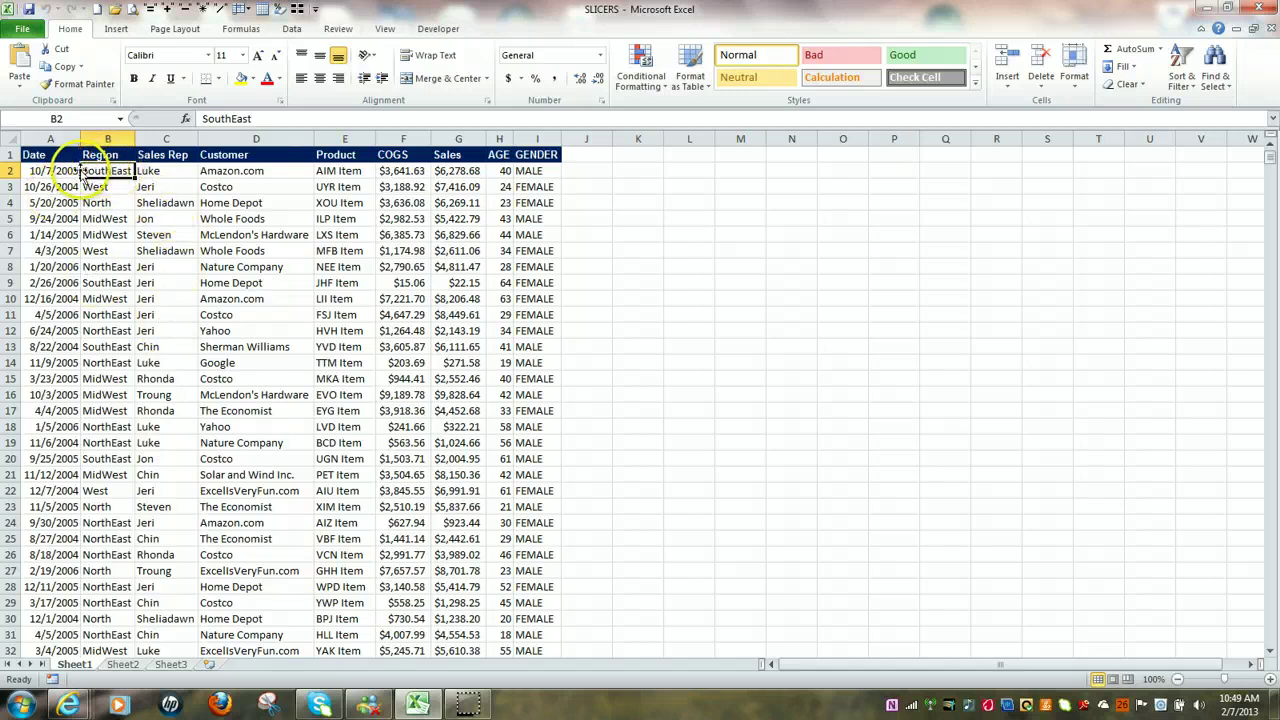
left_click(61, 171)
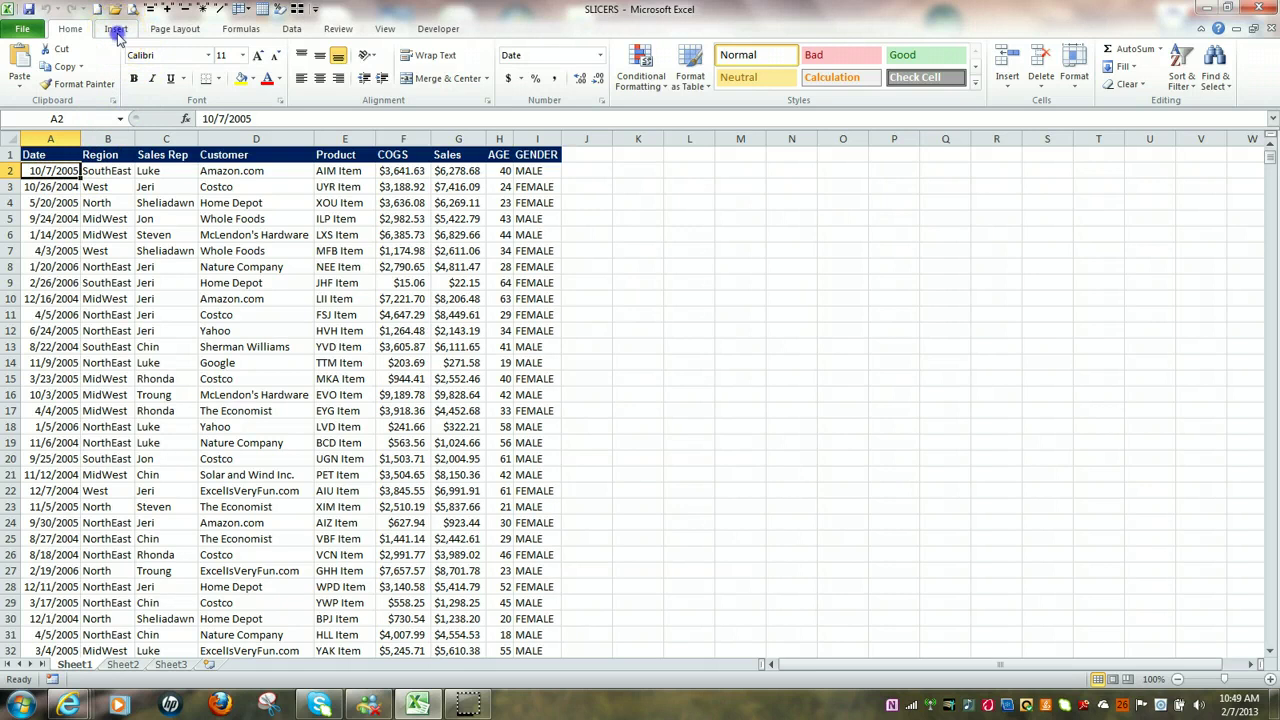
left_click(116, 30)
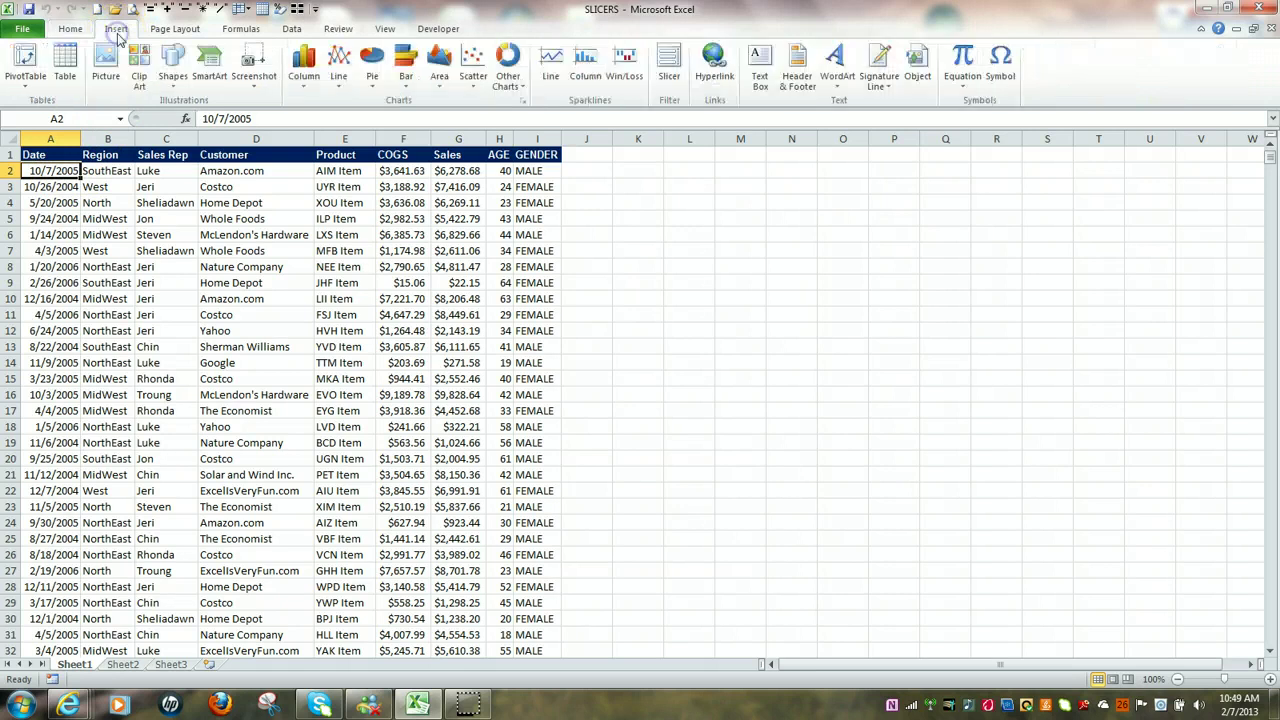
left_click(66, 62)
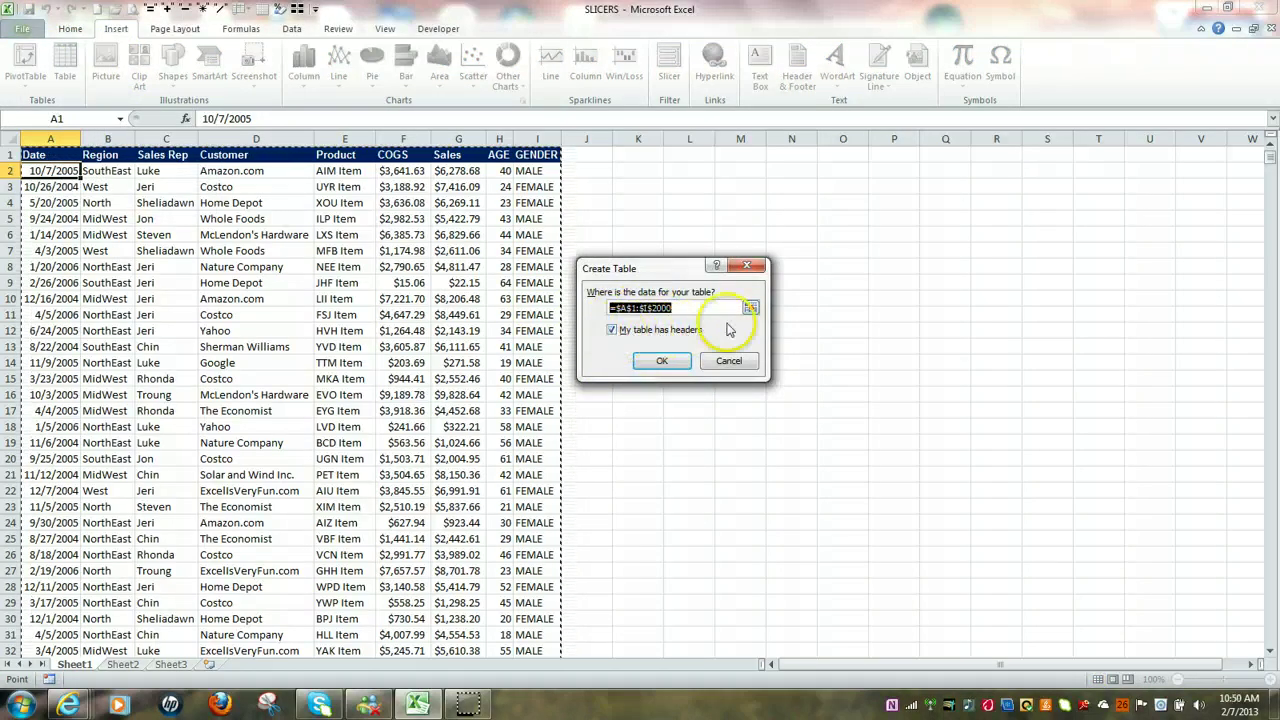
left_click(660, 362)
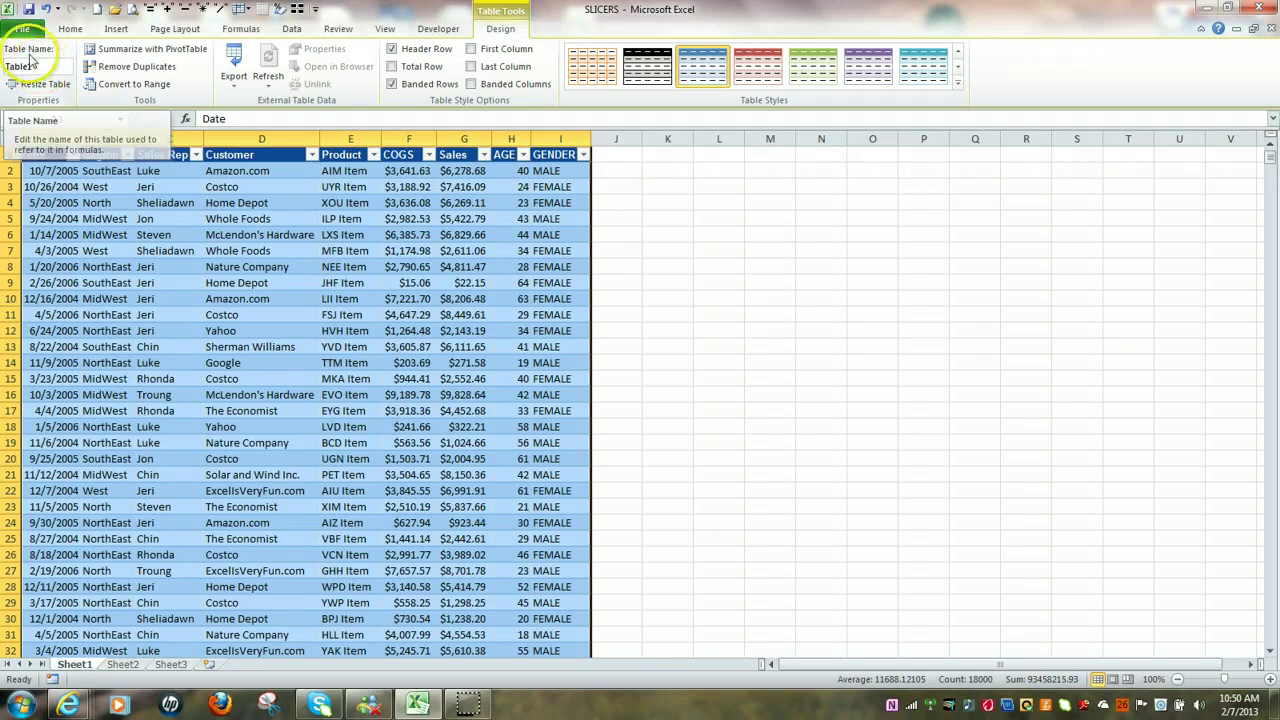
left_click(36, 67)
double_click(36, 67)
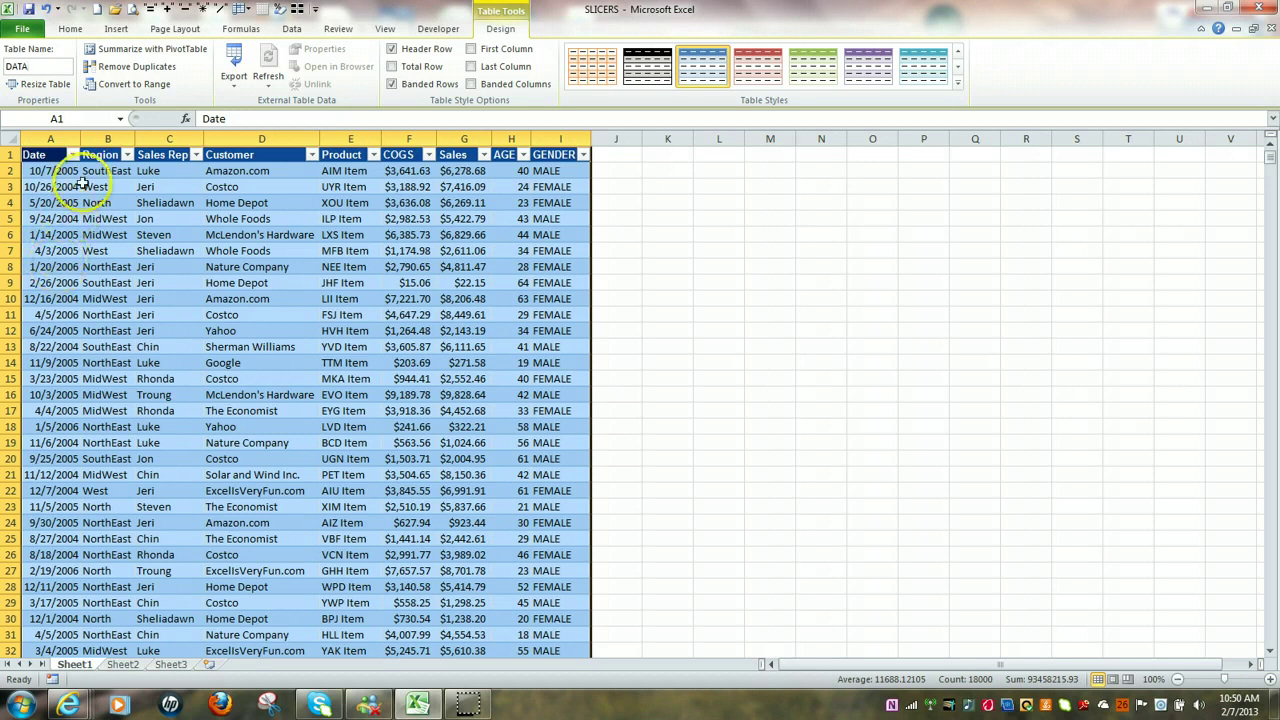
- Rename the Sheet1 worksheet as DATA
right_click(78, 666)
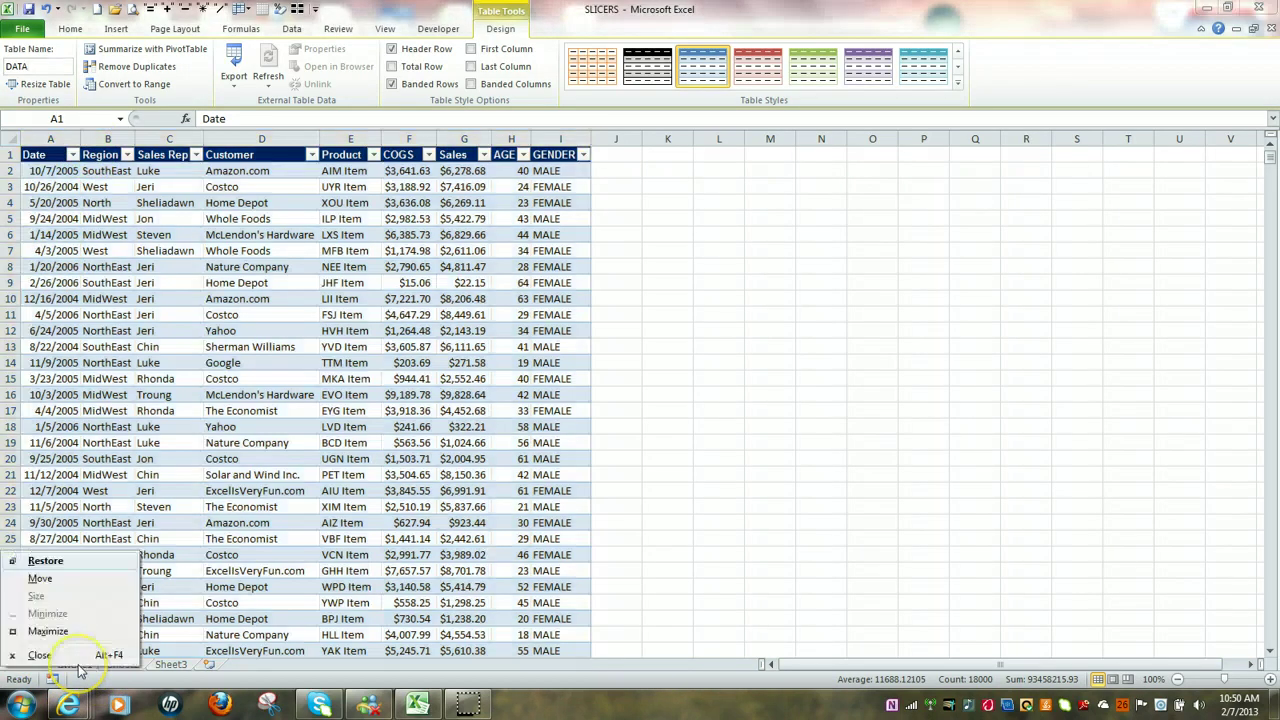
left_click(162, 639)
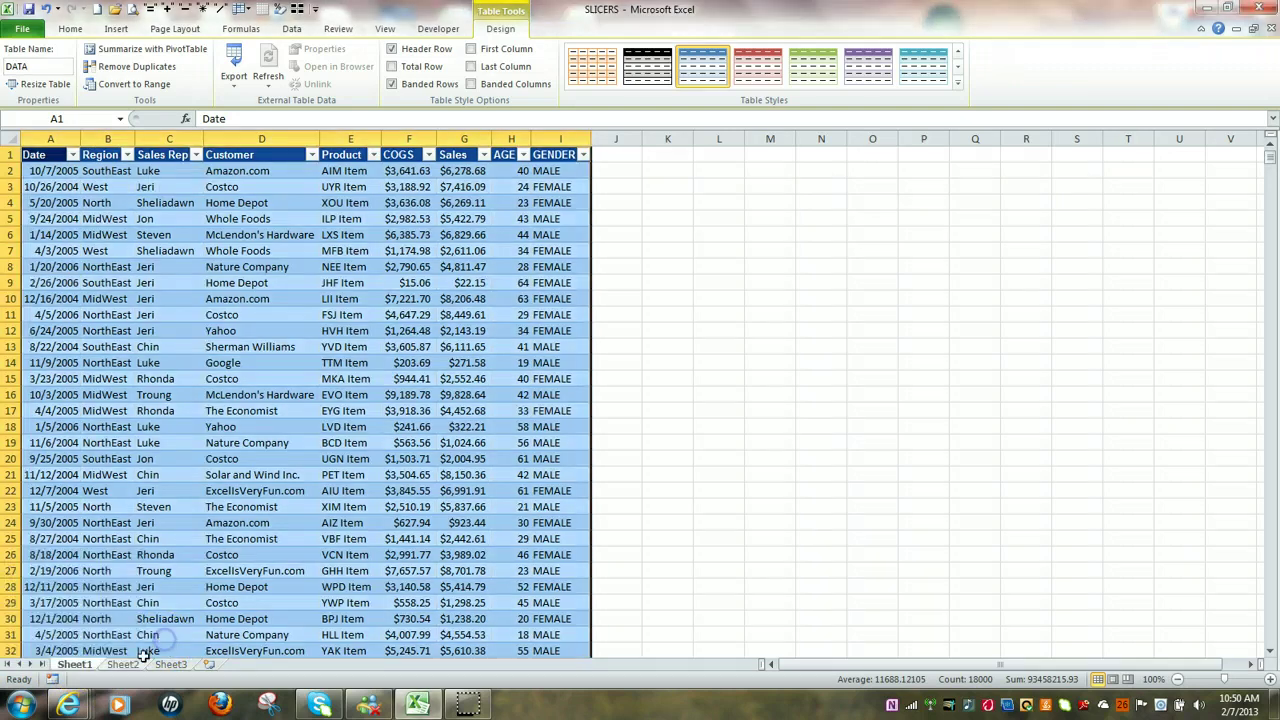
double_click(88, 665)
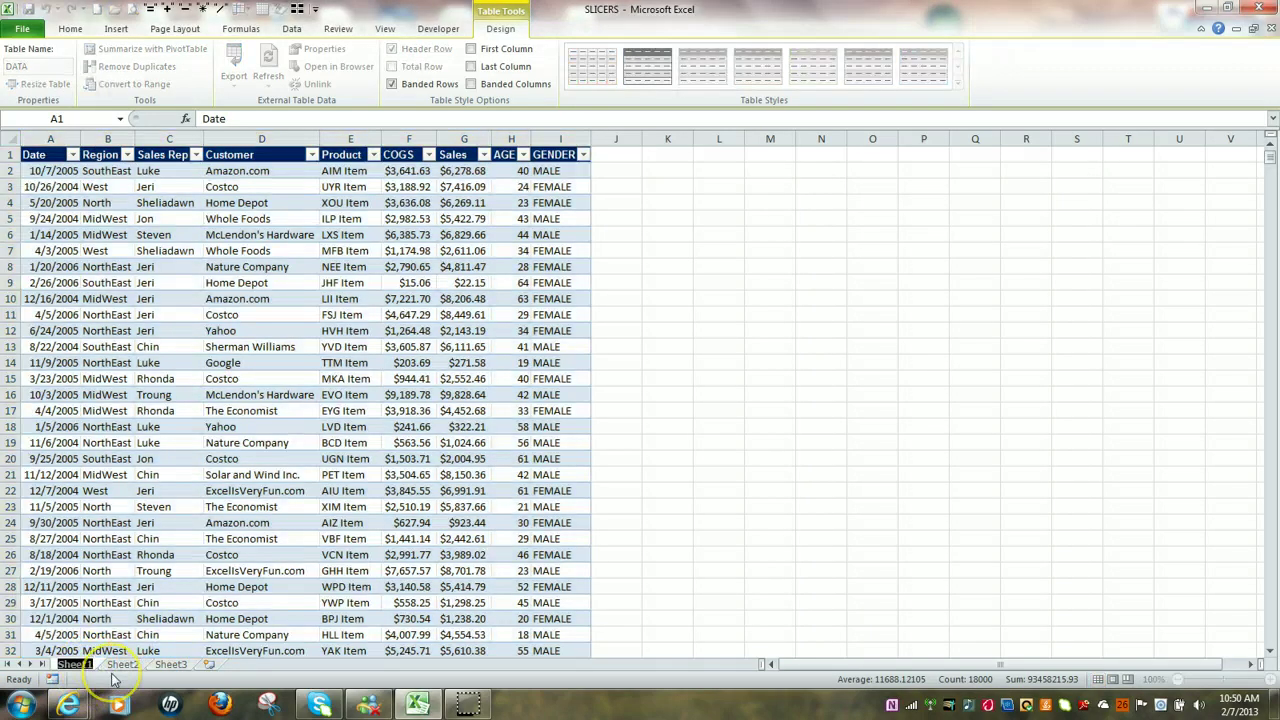
type("DATA")
key("Return")
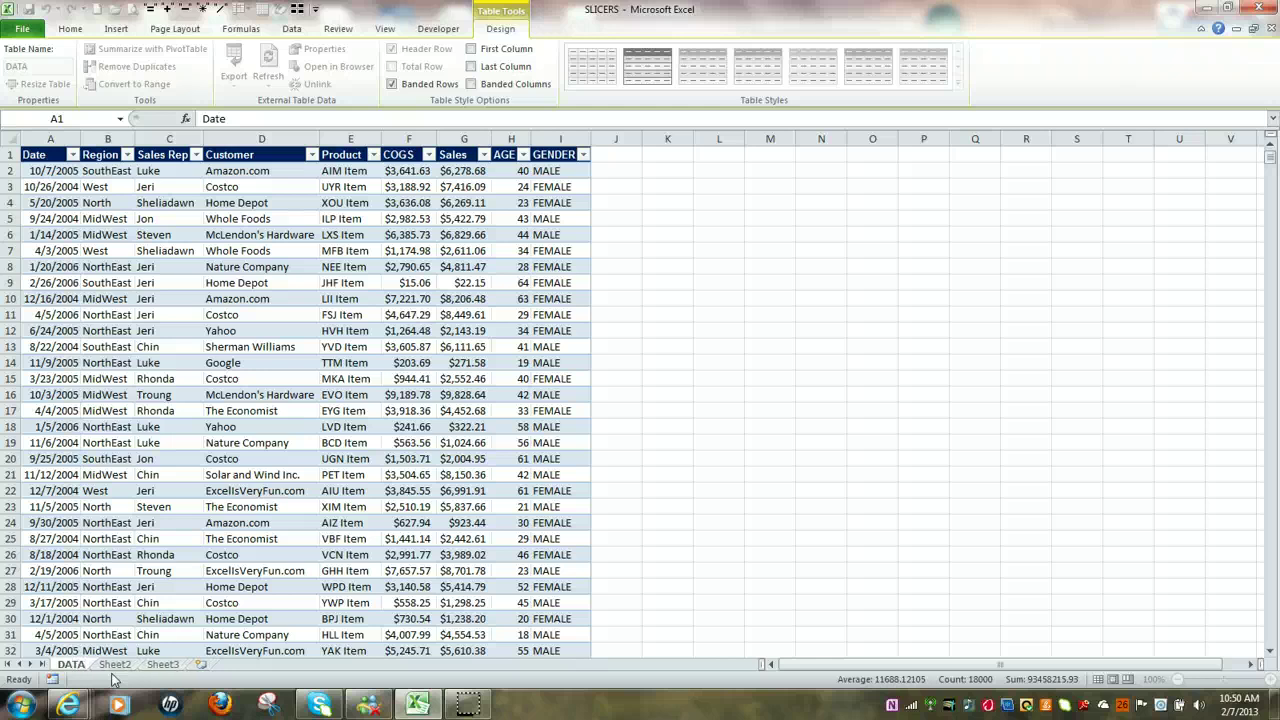
left_click(193, 489)
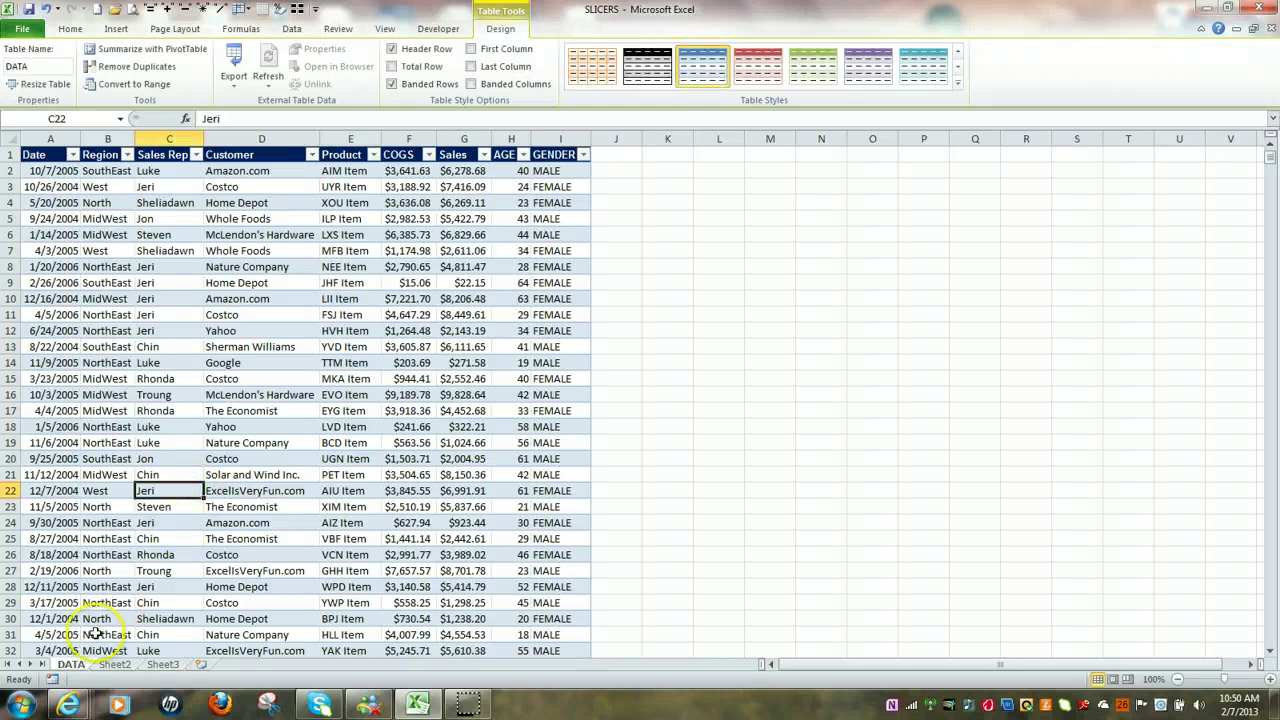
left_click(66, 670)
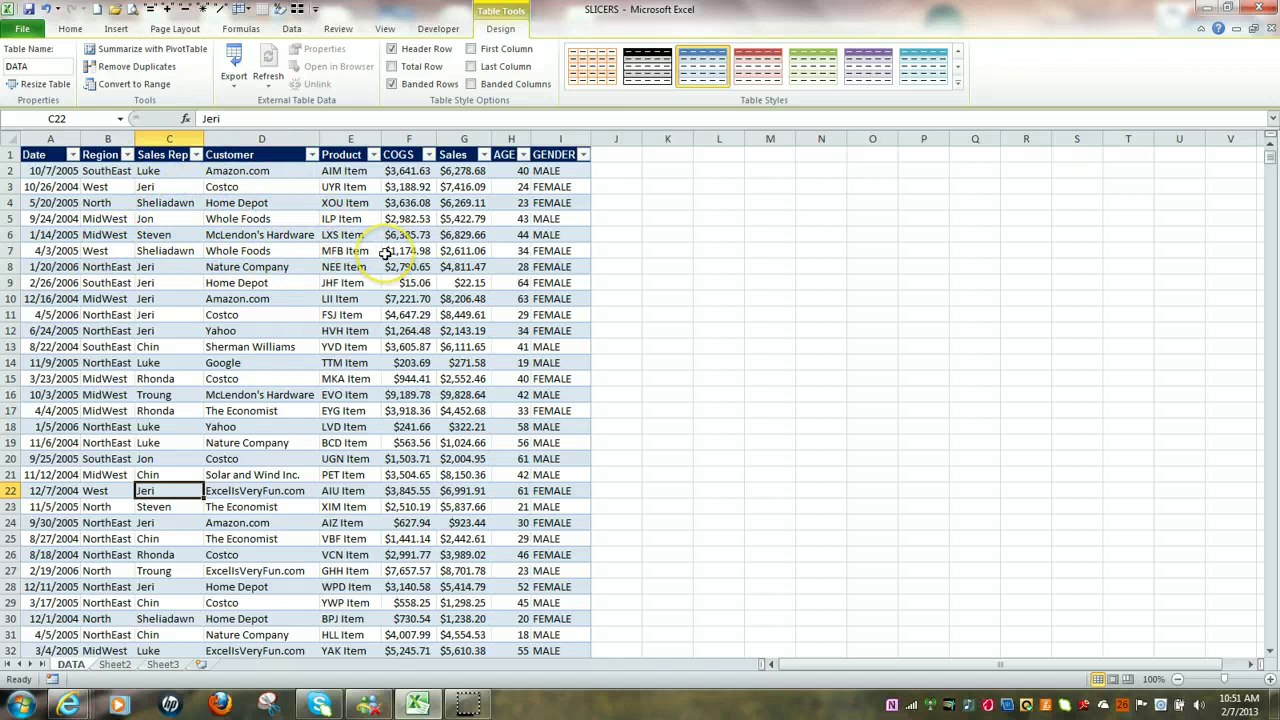
- Create a PivotTable from the DATA table on a new worksheet
scroll(385, 253, "down", 1)
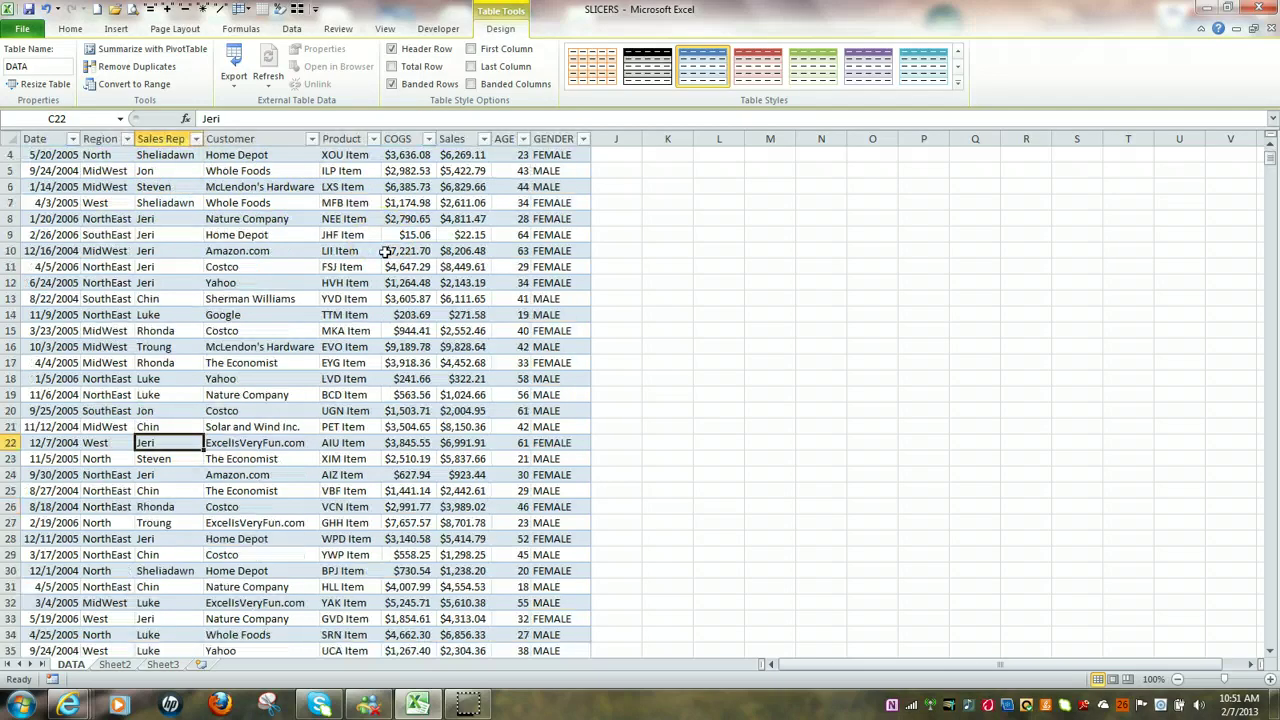
scroll(385, 253, "down", 2)
scroll(385, 253, "up", 3)
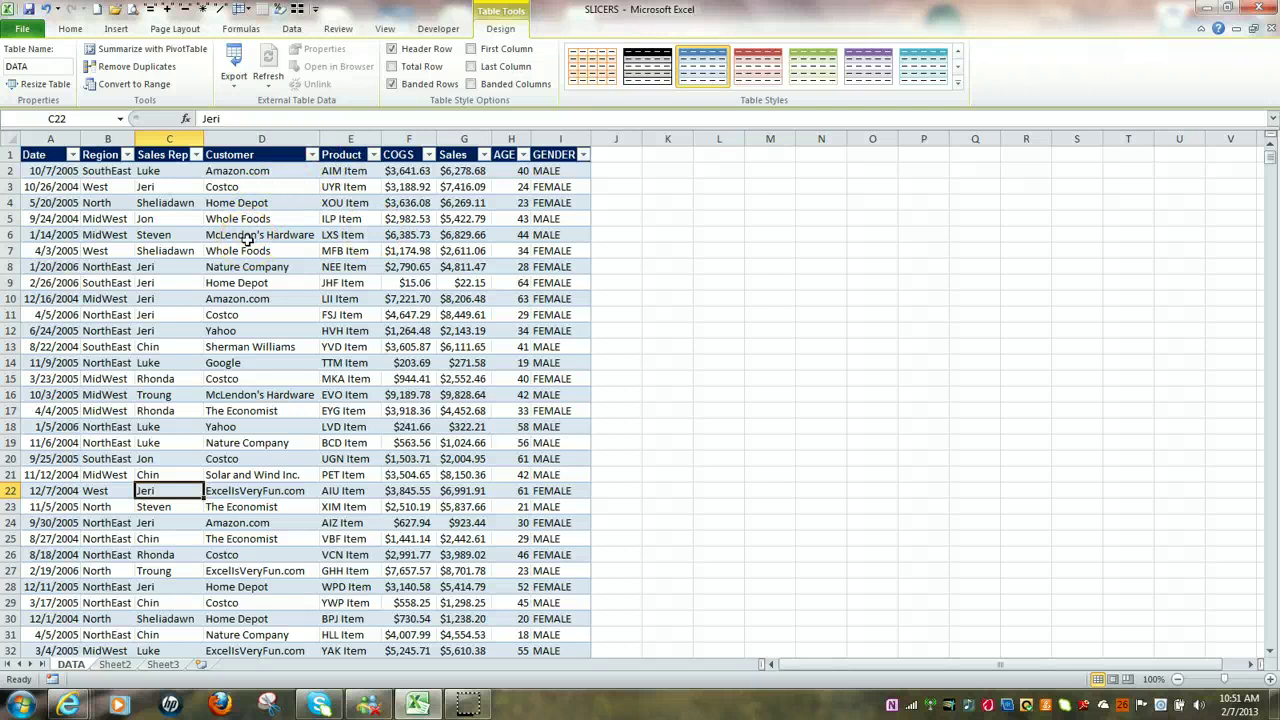
scroll(247, 250, "down", 9)
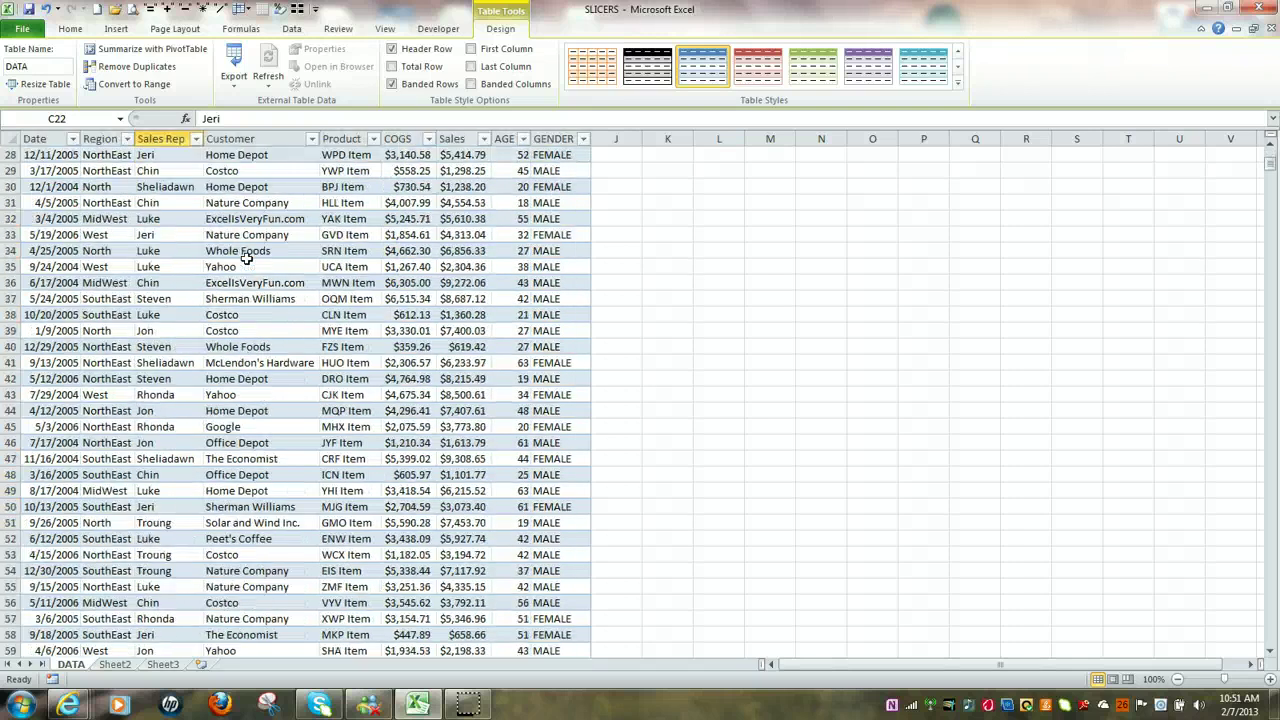
scroll(247, 256, "up", 9)
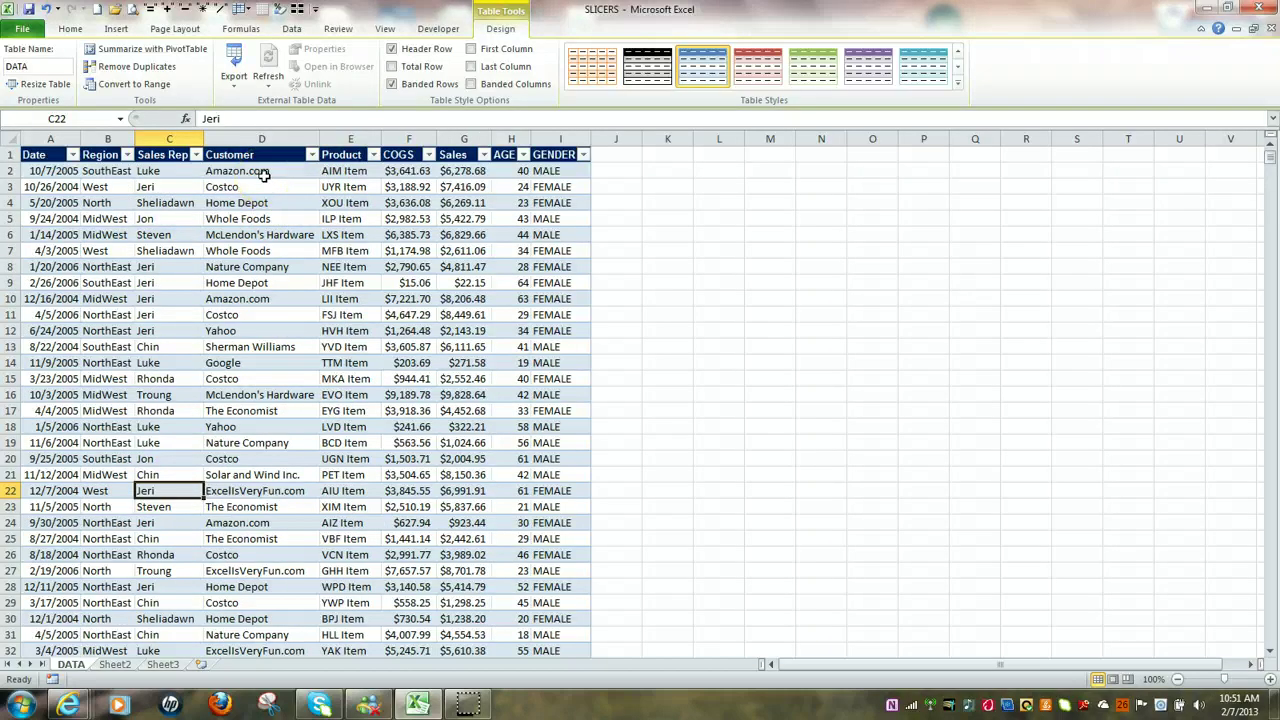
left_click(160, 172)
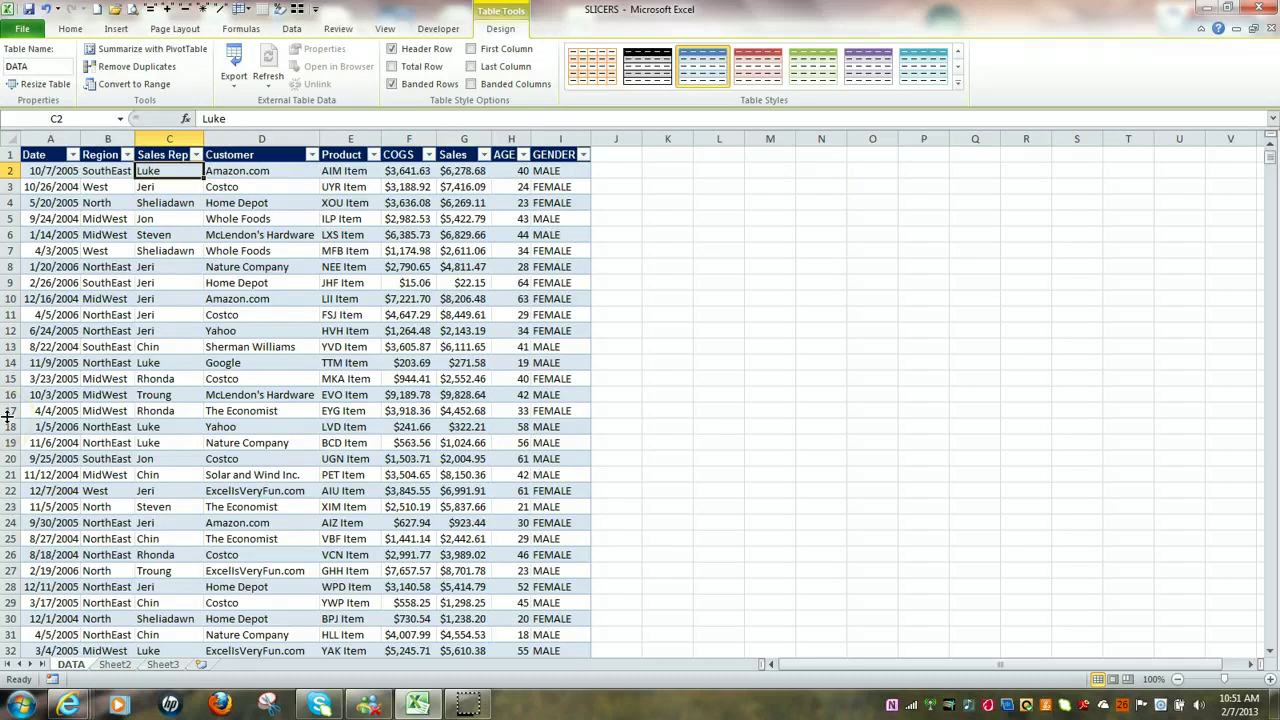
left_click(121, 31)
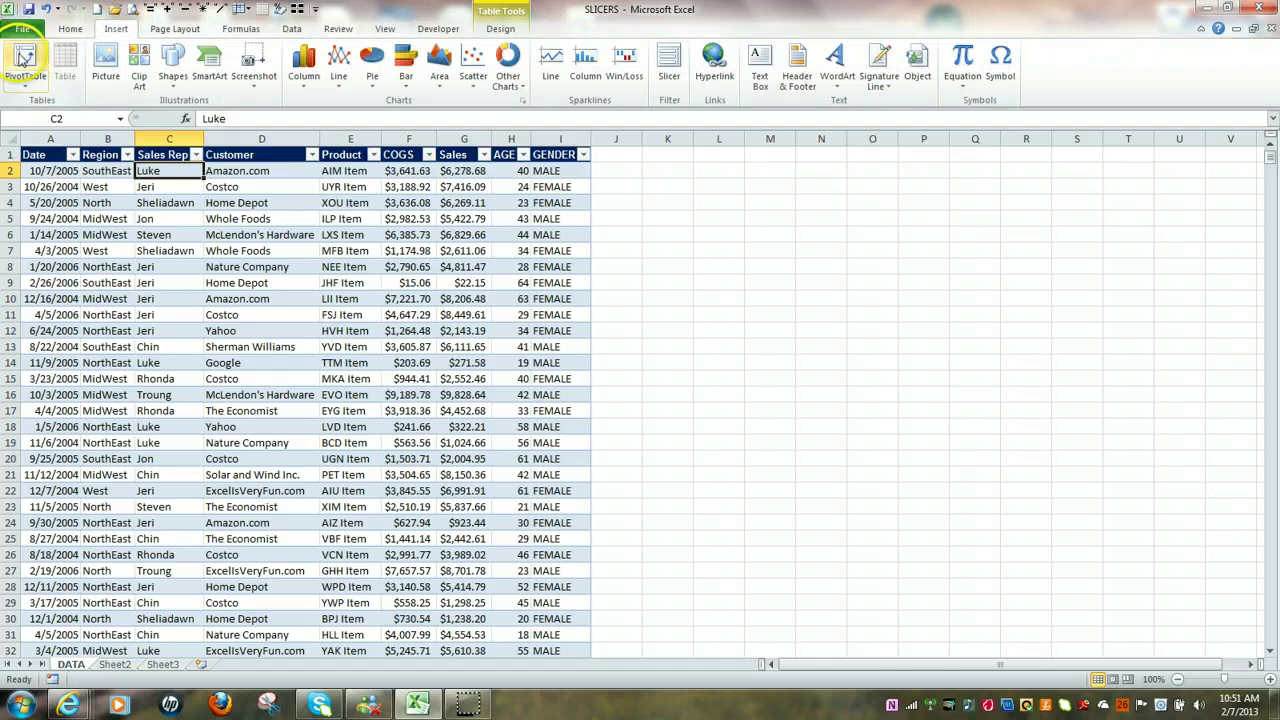
left_click(20, 58)
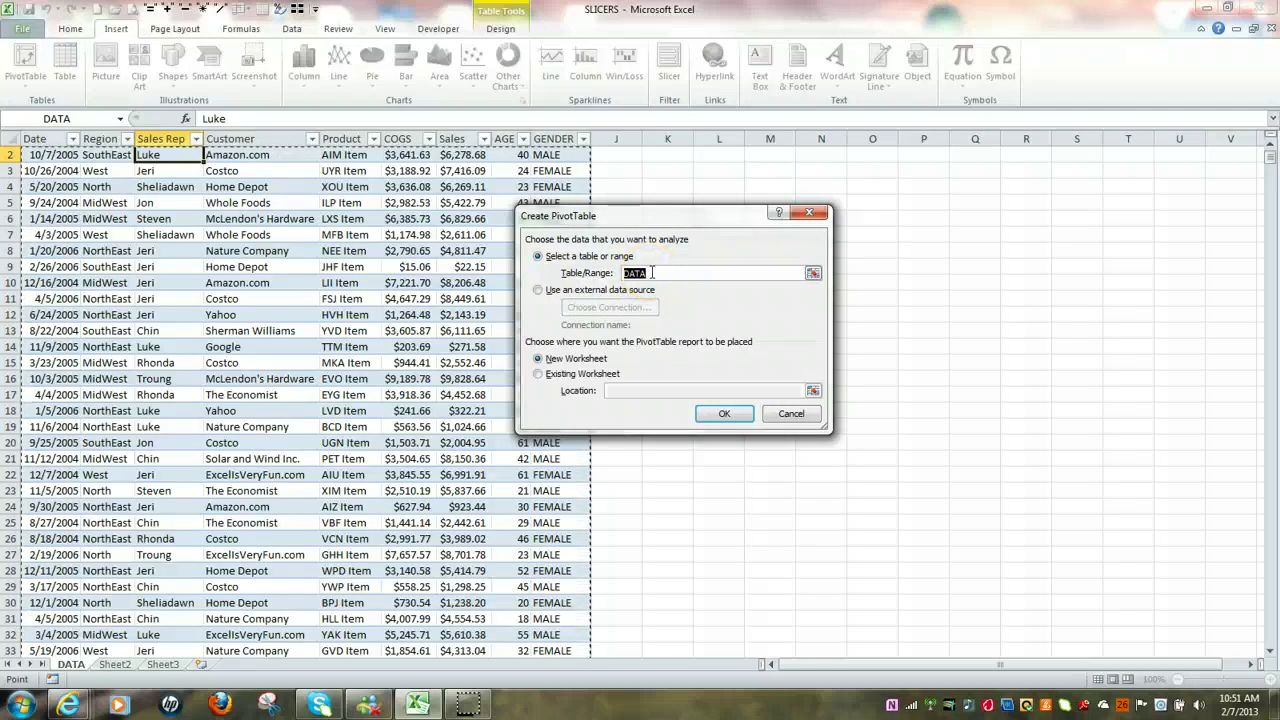
left_click(722, 413)
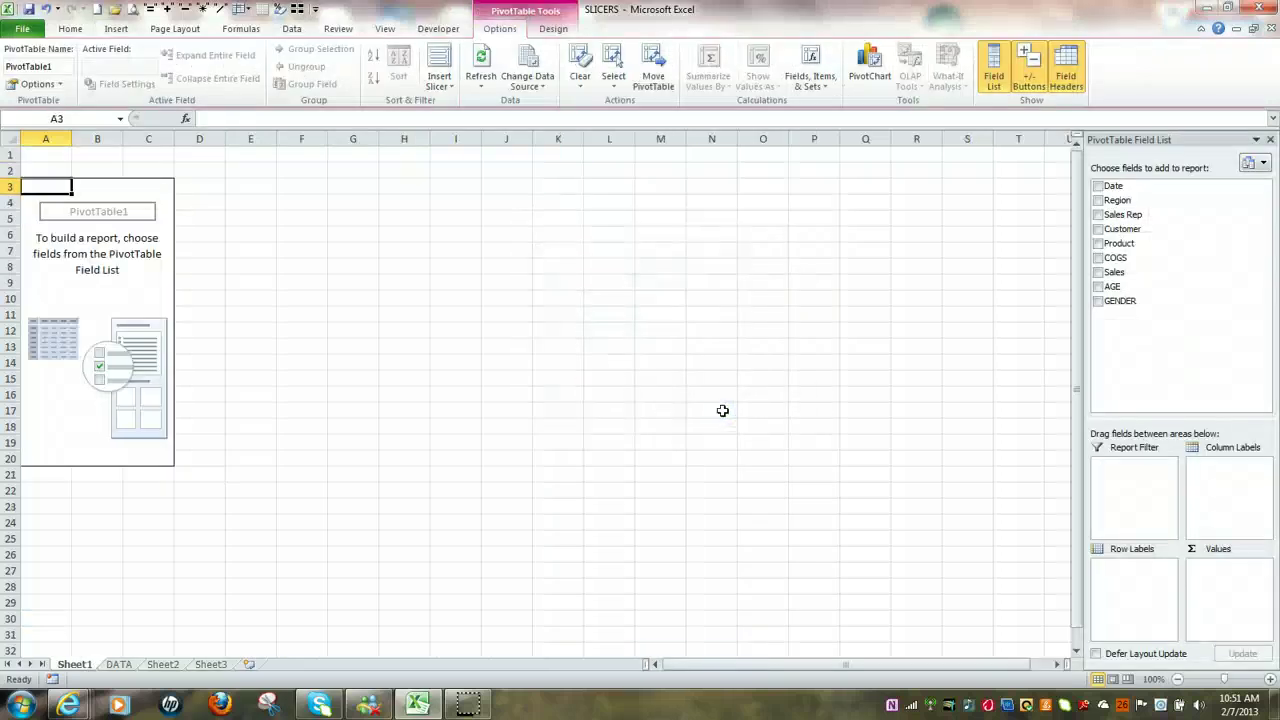
- Add Region to the PivotTable's row labels and Sales to its values as a sum
left_click(710, 421)
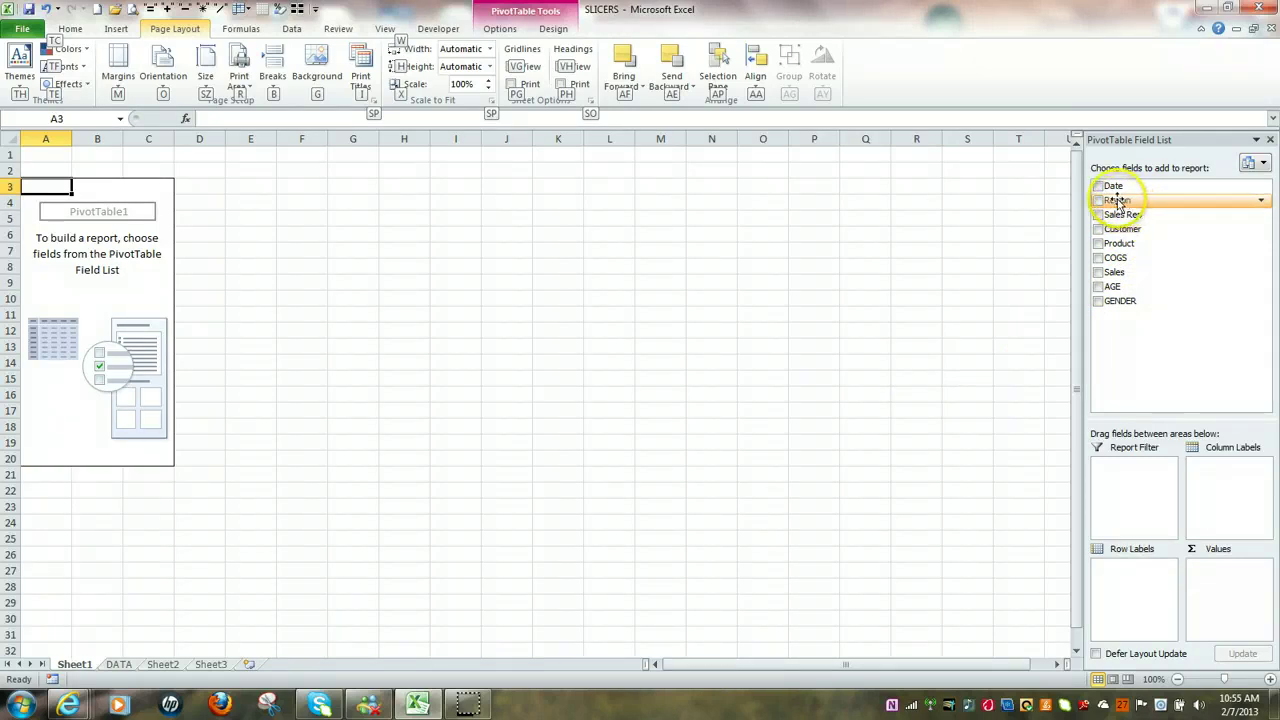
left_click_drag(1118, 203, 1126, 570)
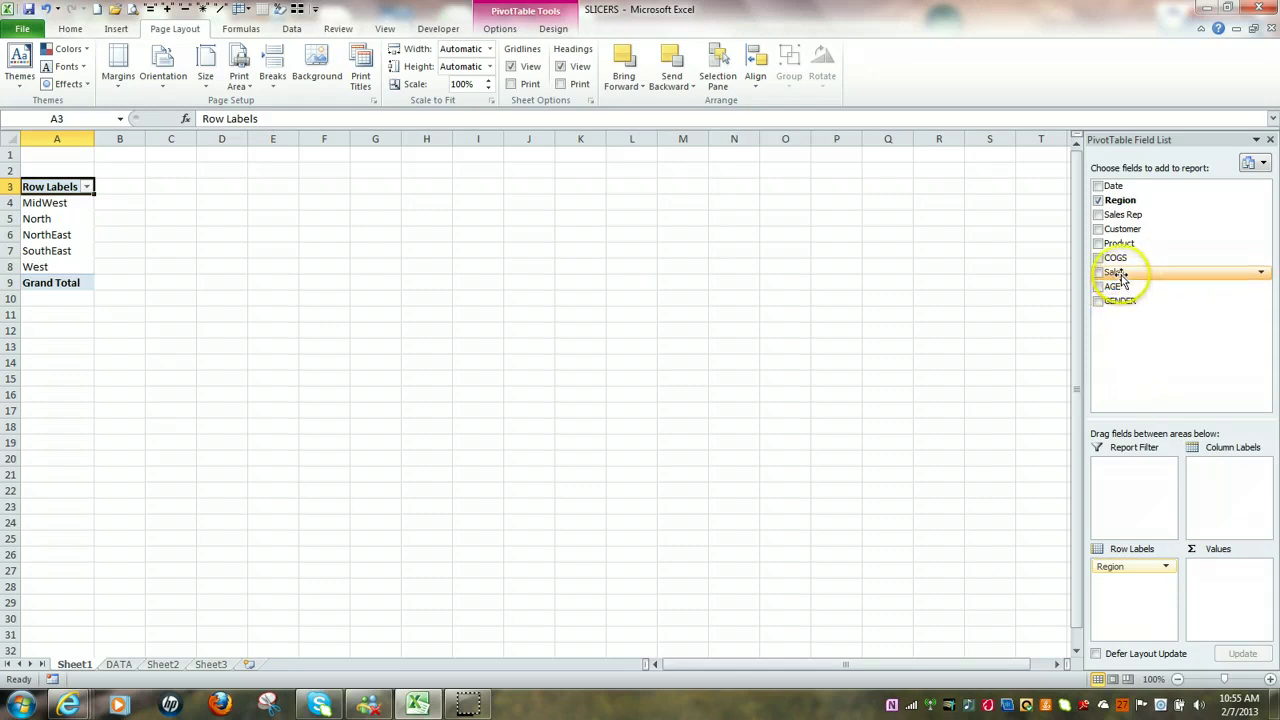
left_click_drag(1120, 274, 1221, 580)
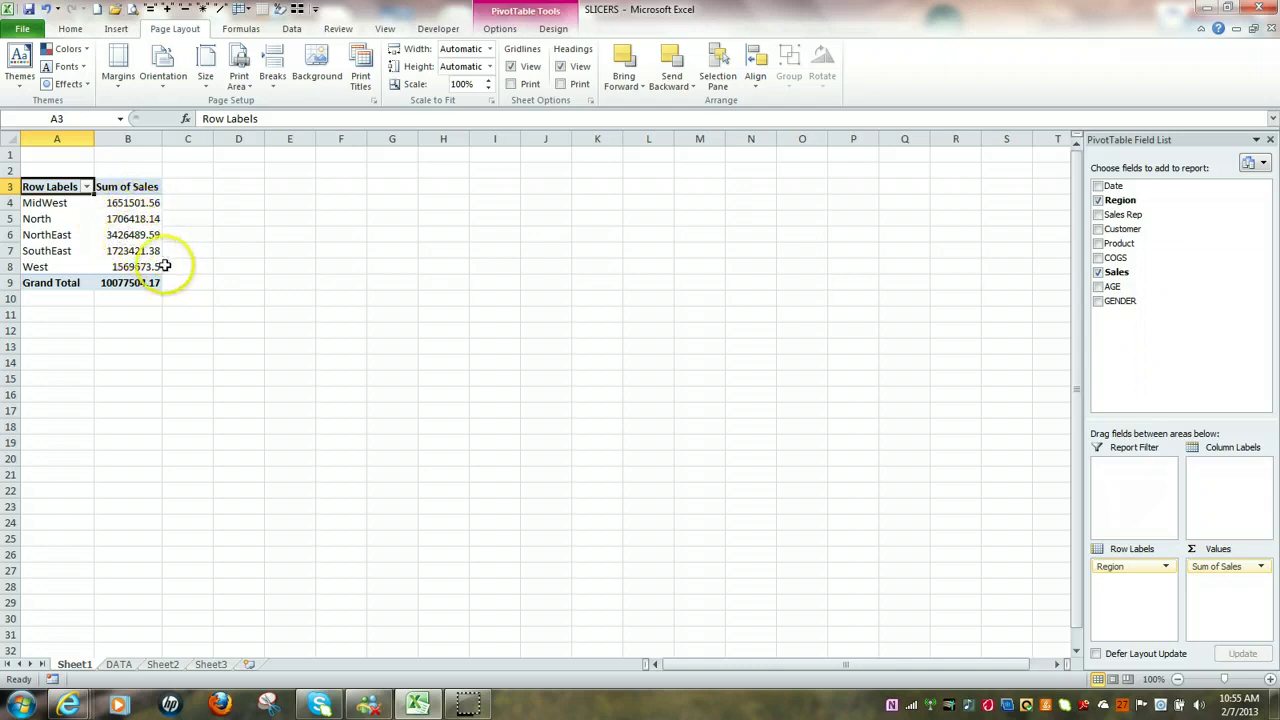
- Format the PivotTable's Sum of Sales values as Currency with the $ symbol and 2 decimal places
mouse_move(114, 203)
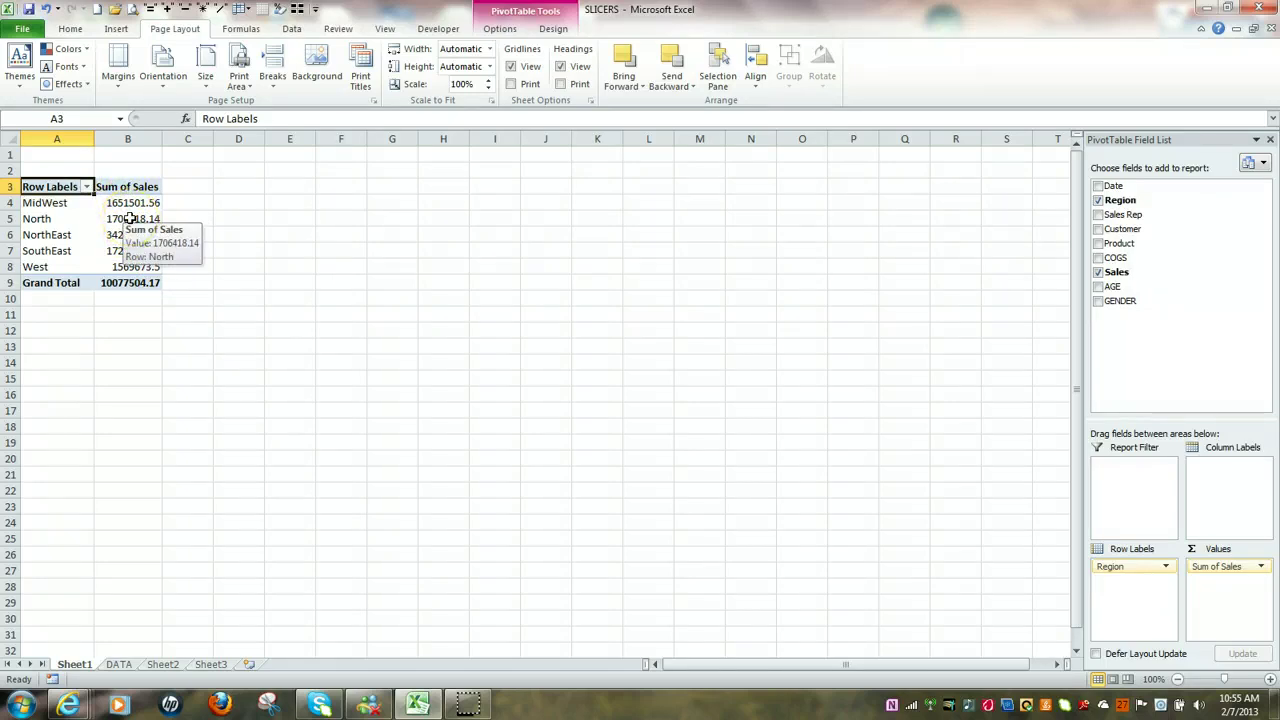
left_click(130, 218)
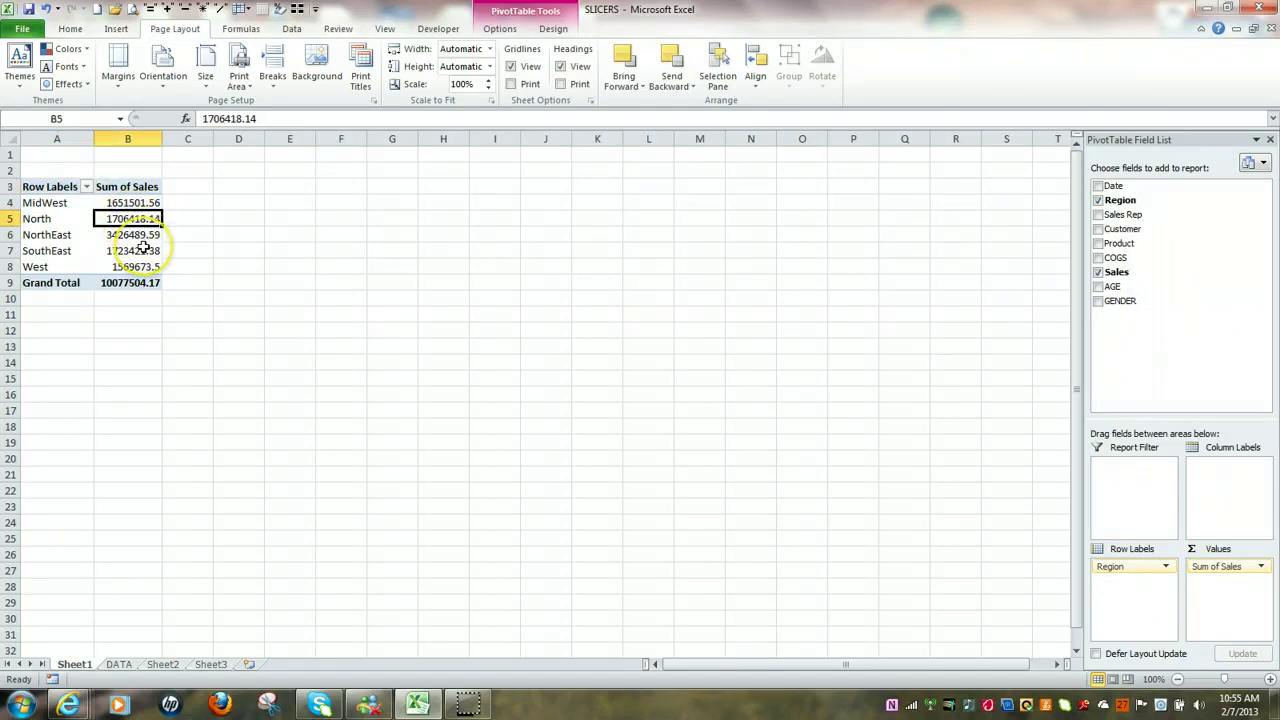
mouse_move(145, 248)
left_click(143, 224)
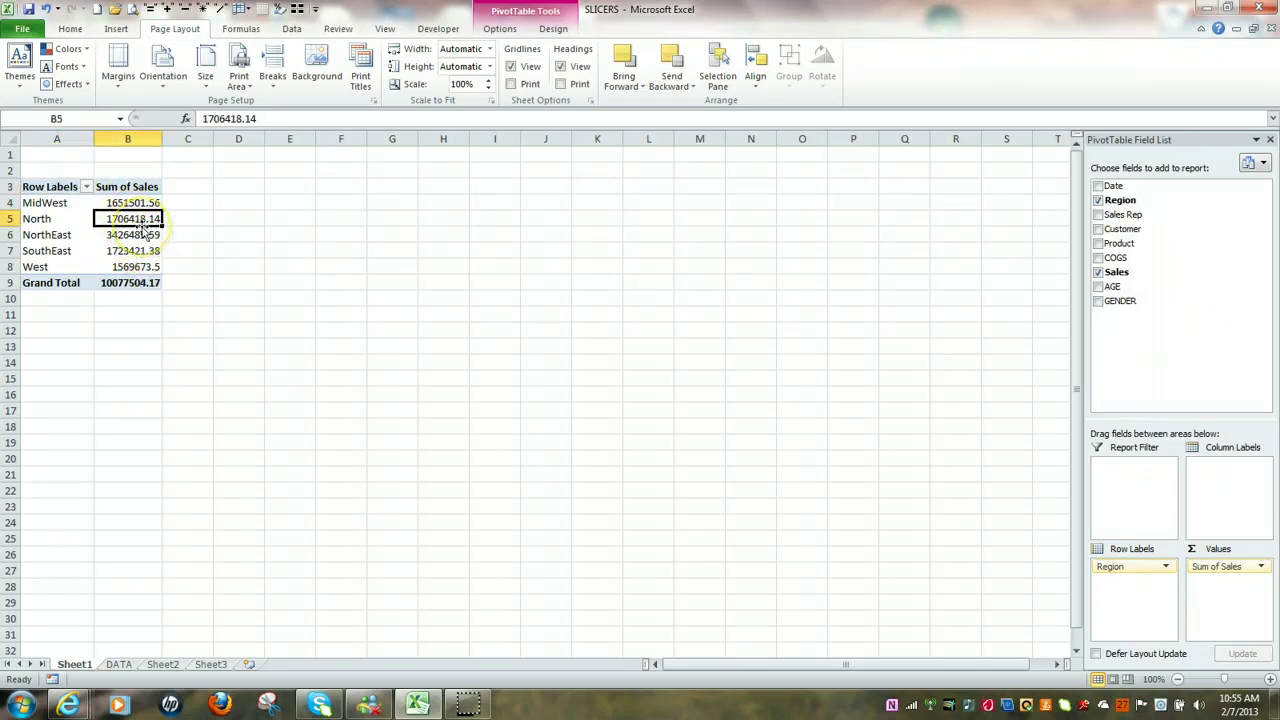
mouse_move(138, 217)
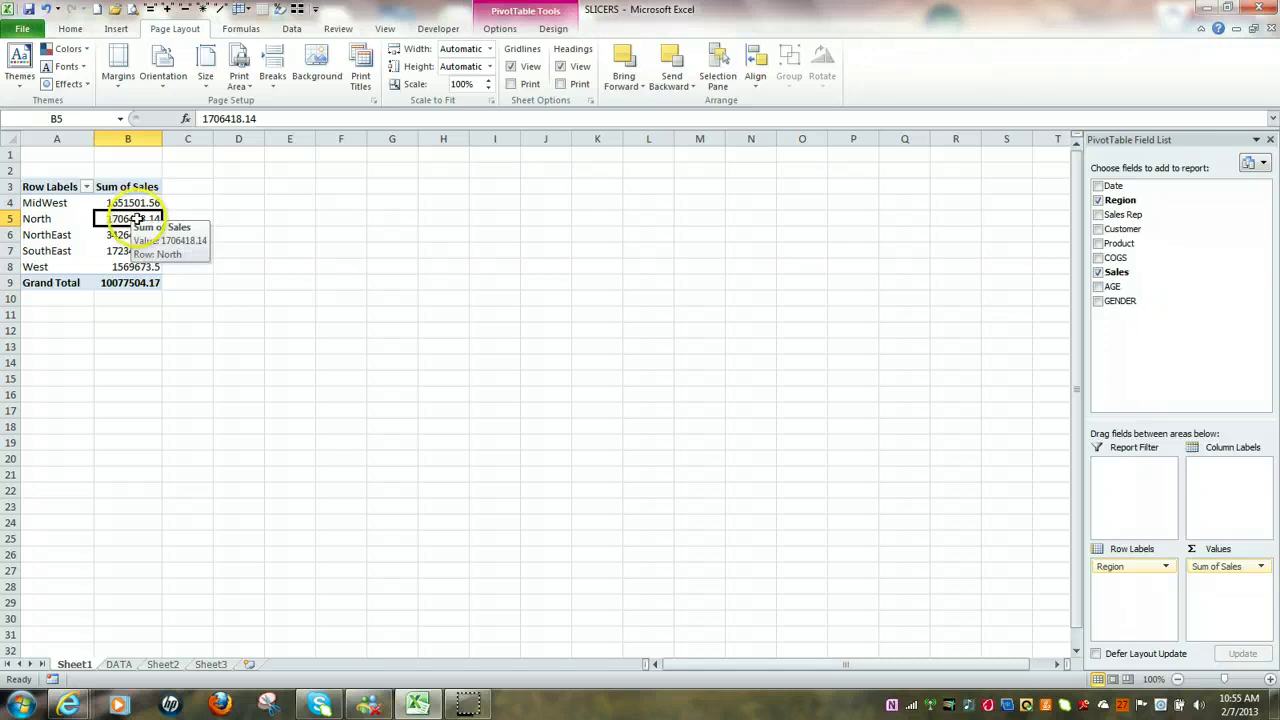
right_click(138, 218)
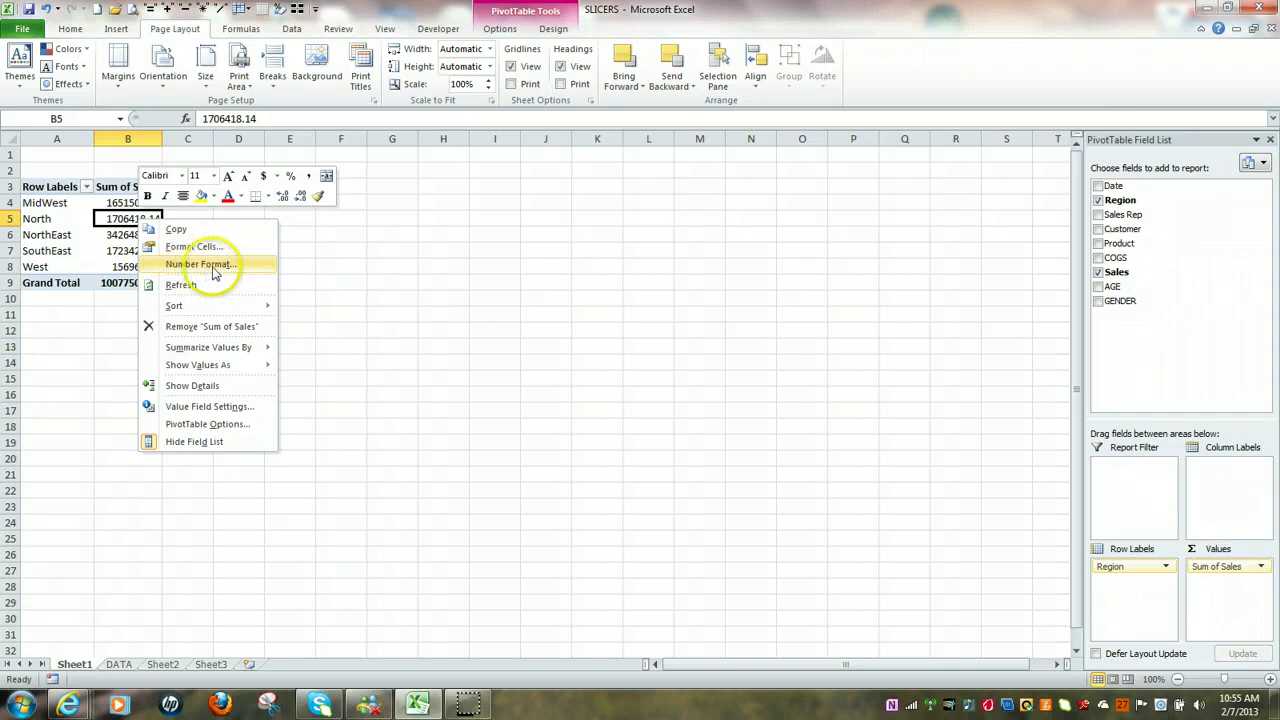
left_click(222, 265)
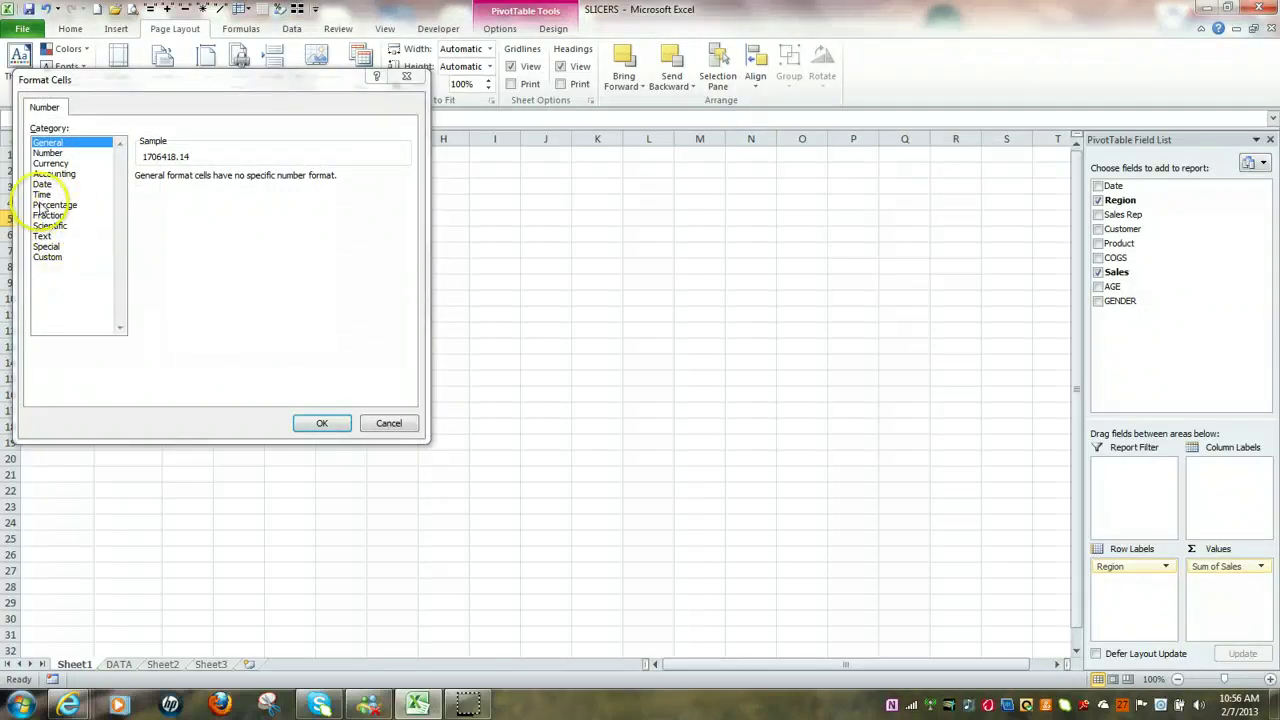
left_click(50, 163)
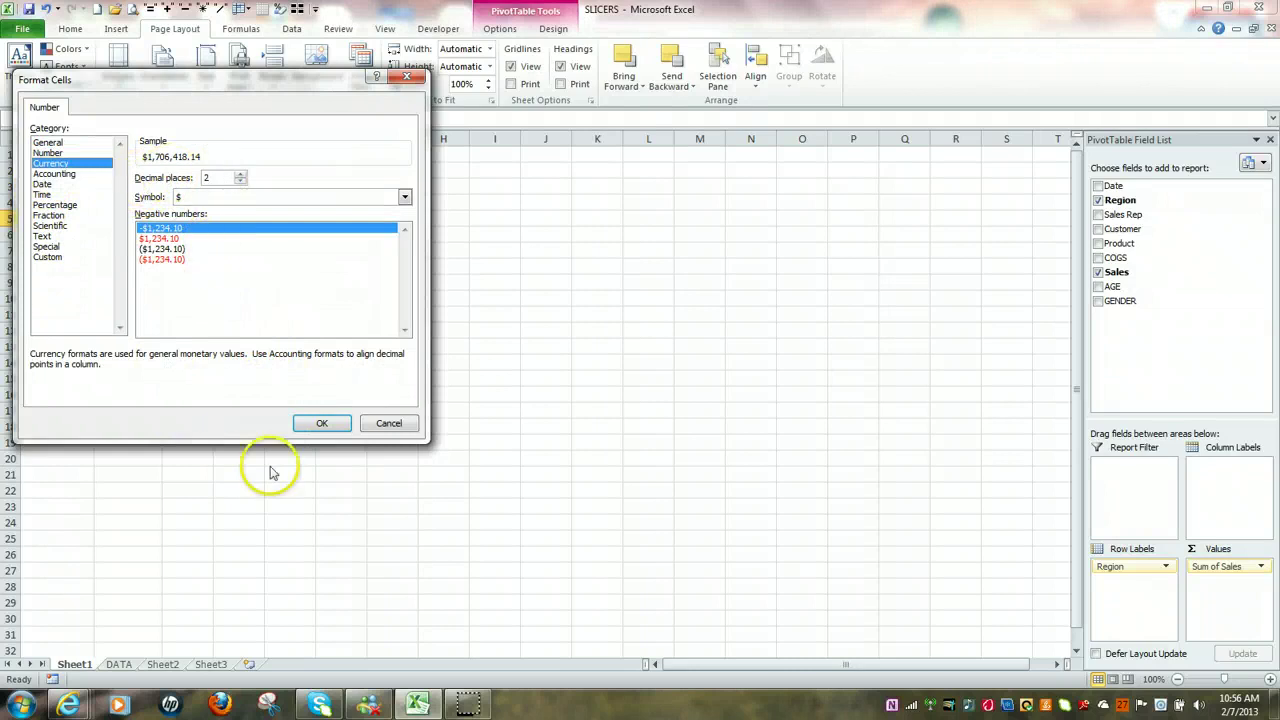
left_click(324, 424)
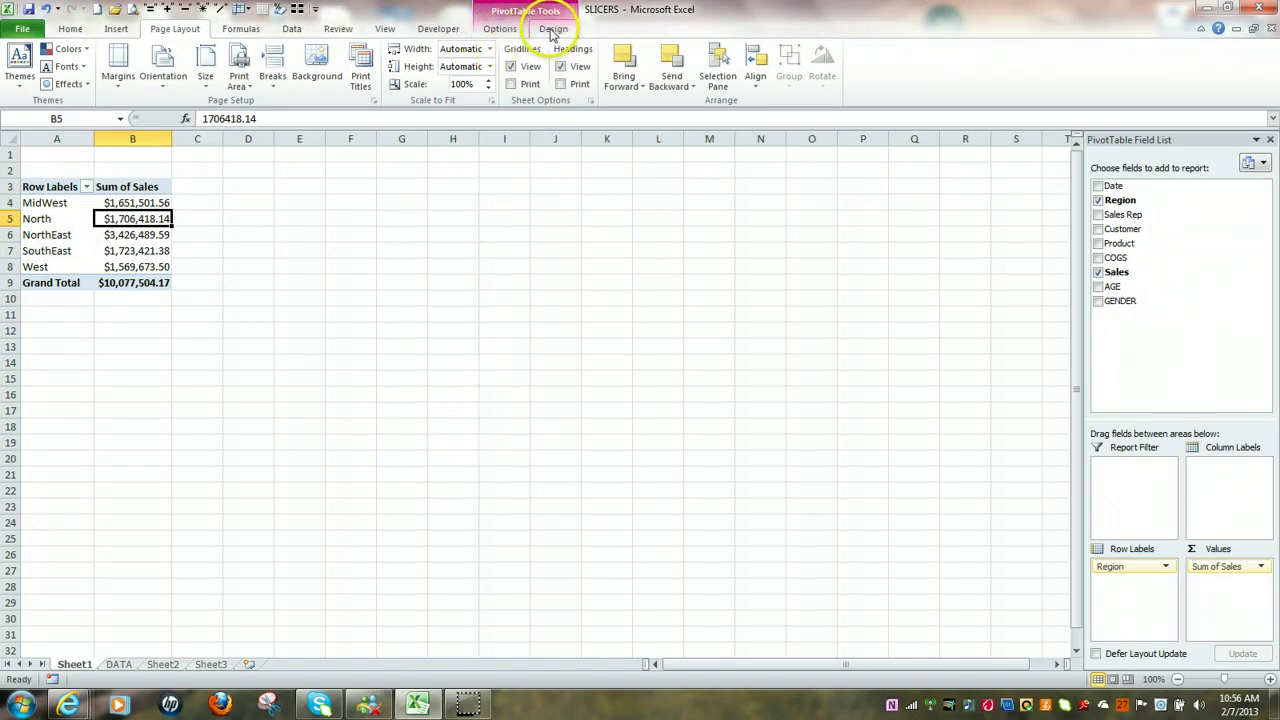
- Show the PivotTable report layout in Tabular Form
left_click(552, 30)
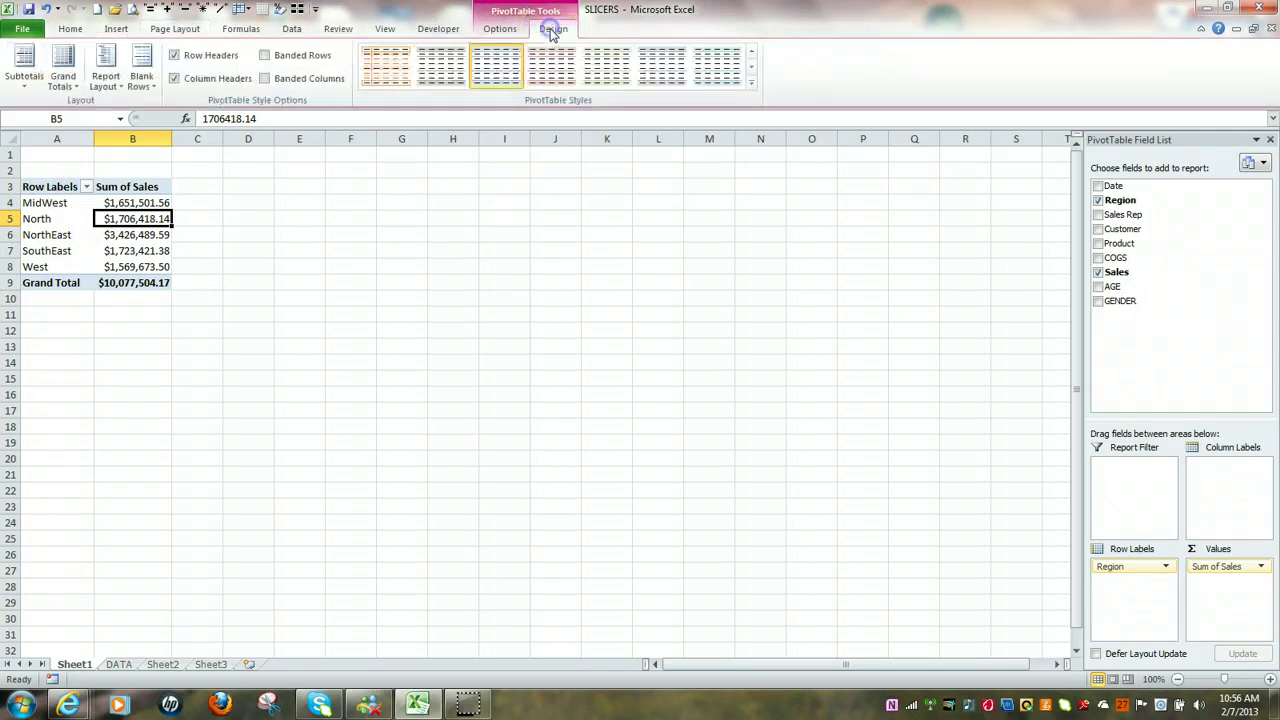
left_click(122, 88)
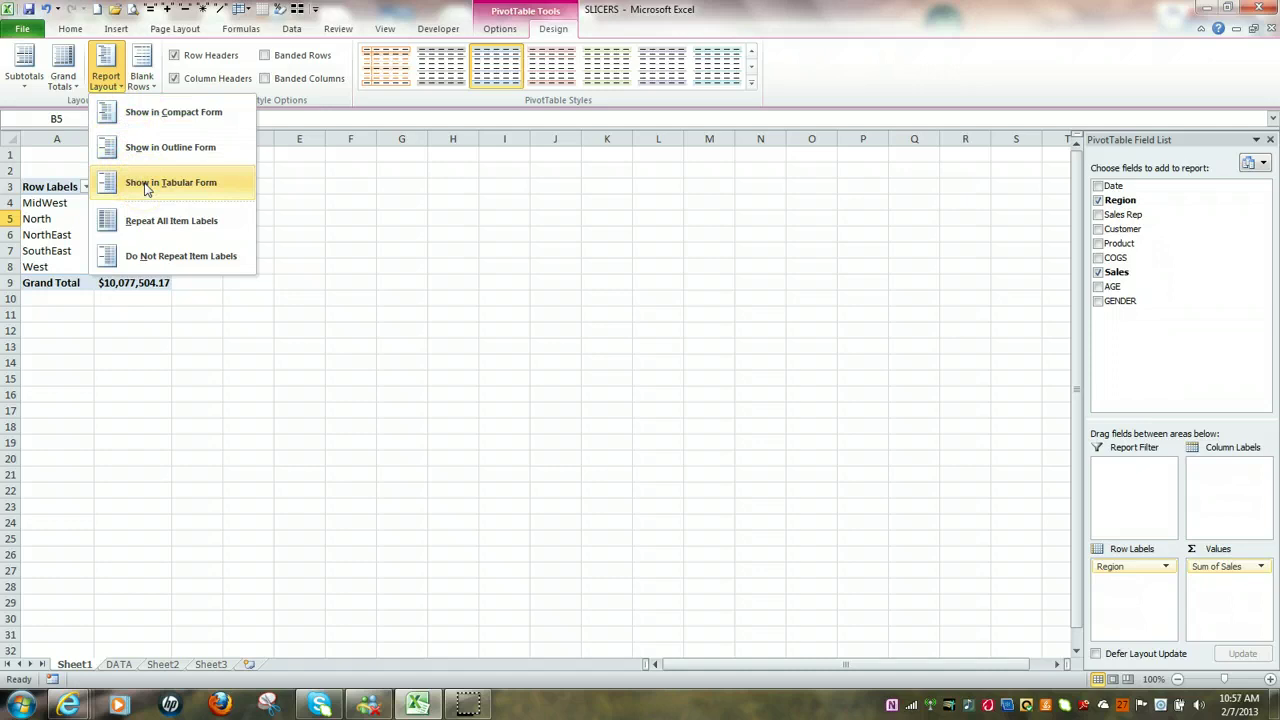
left_click(146, 188)
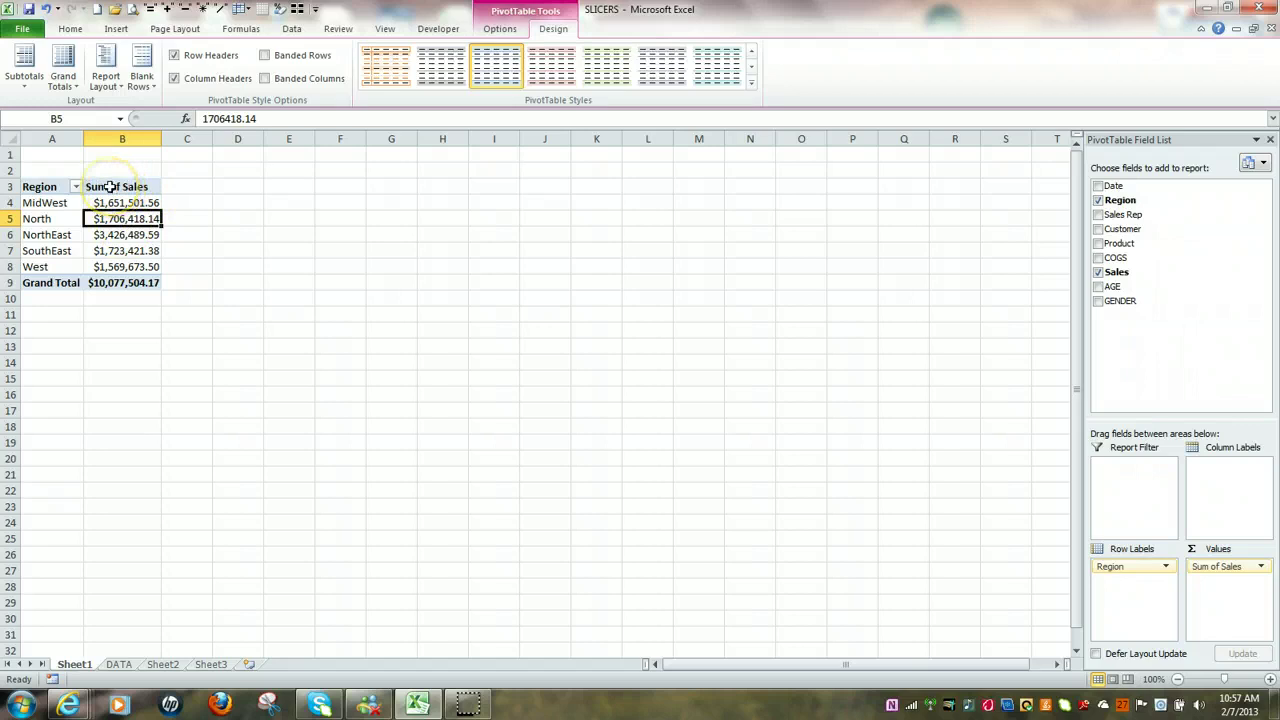
- Rename the PivotTable's Sum of Sales header in cell B3 as SALES
left_click(110, 187)
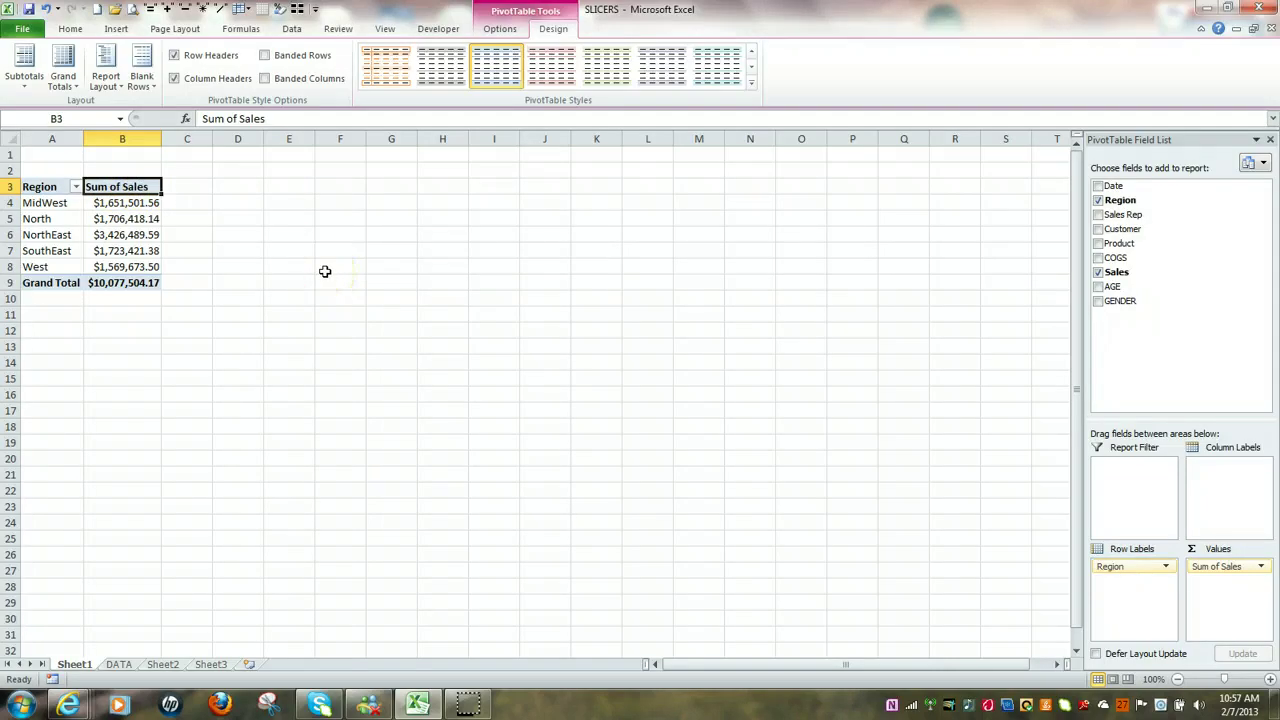
key("F2")
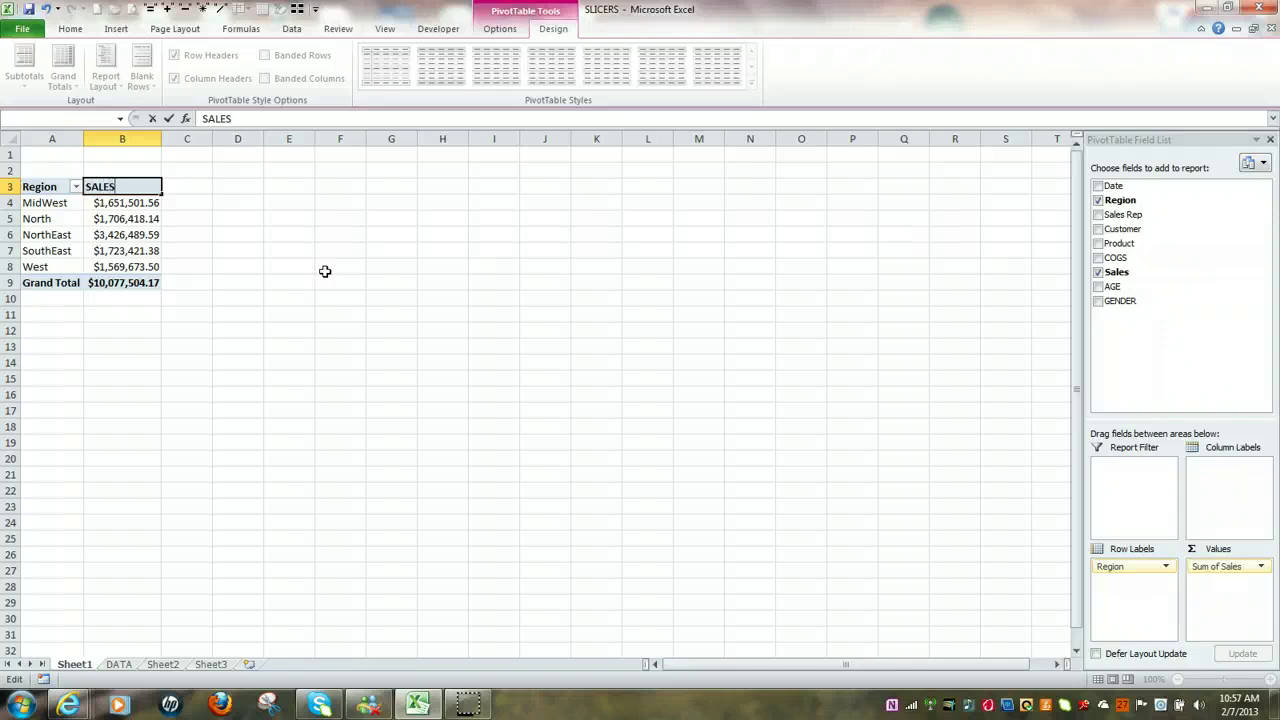
key("Return")
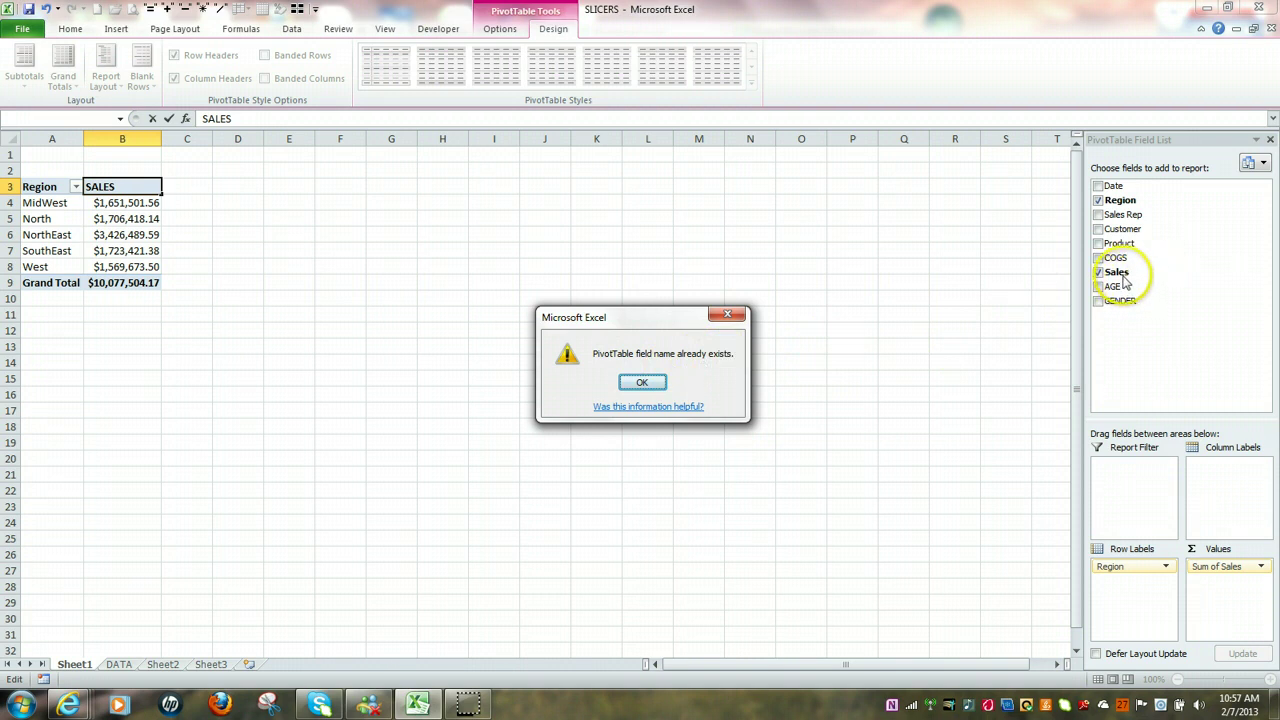
left_click(648, 388)
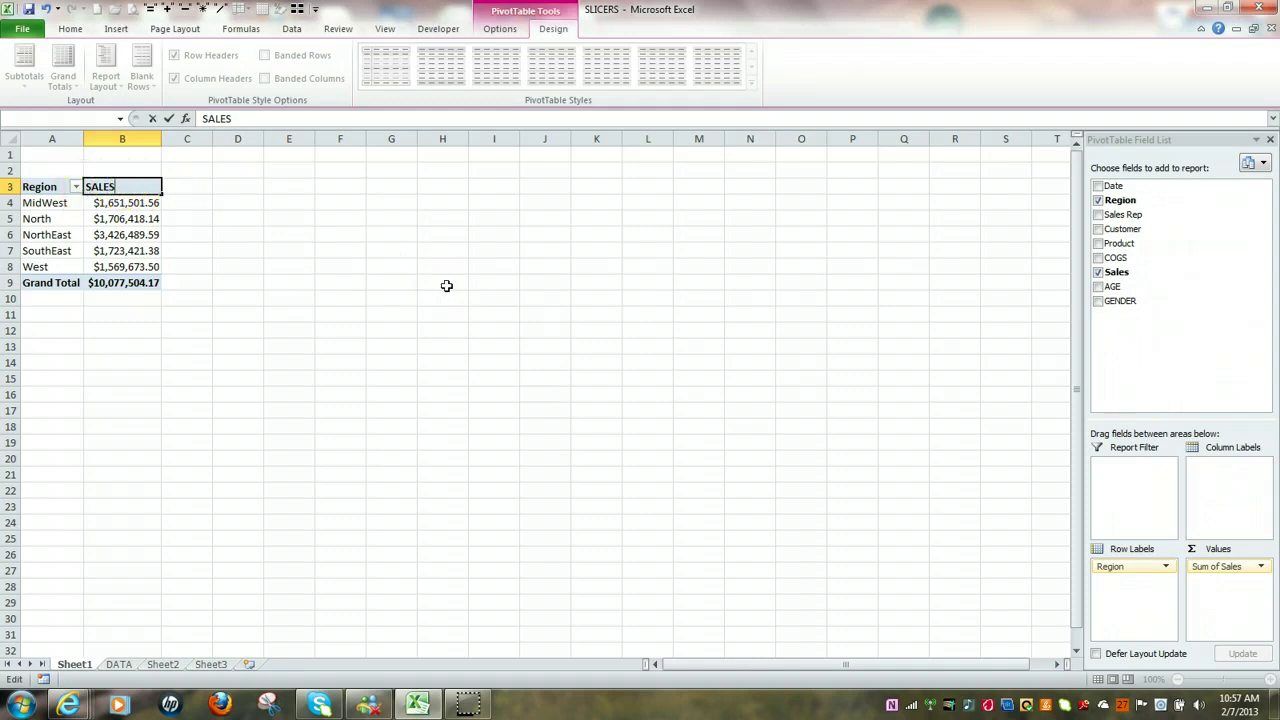
key("Return")
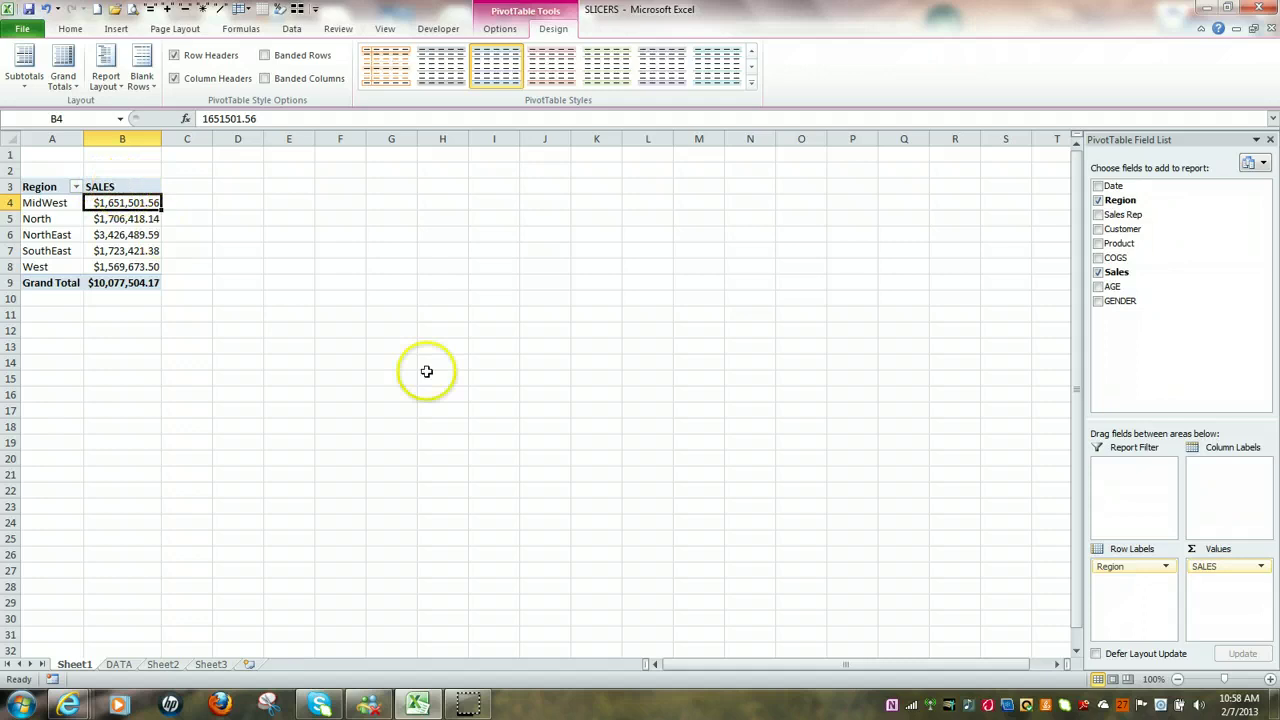
left_click_drag(1198, 577, 635, 565)
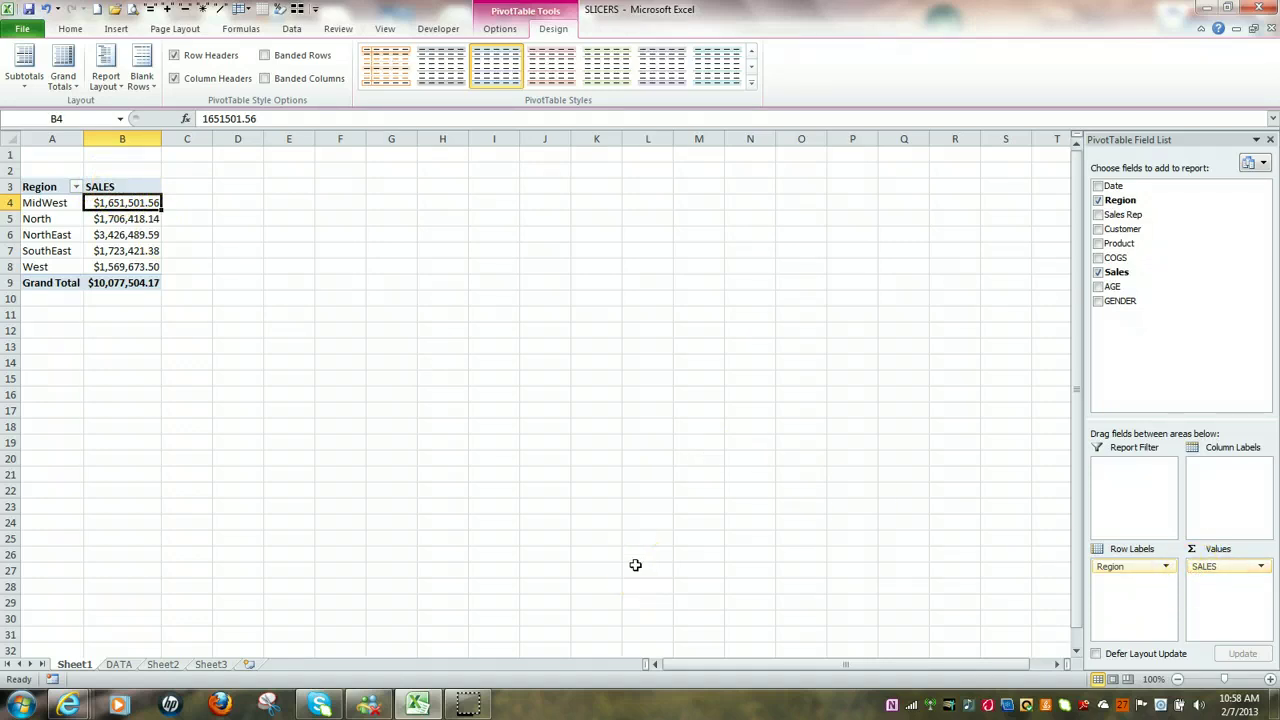
key("alt+p")
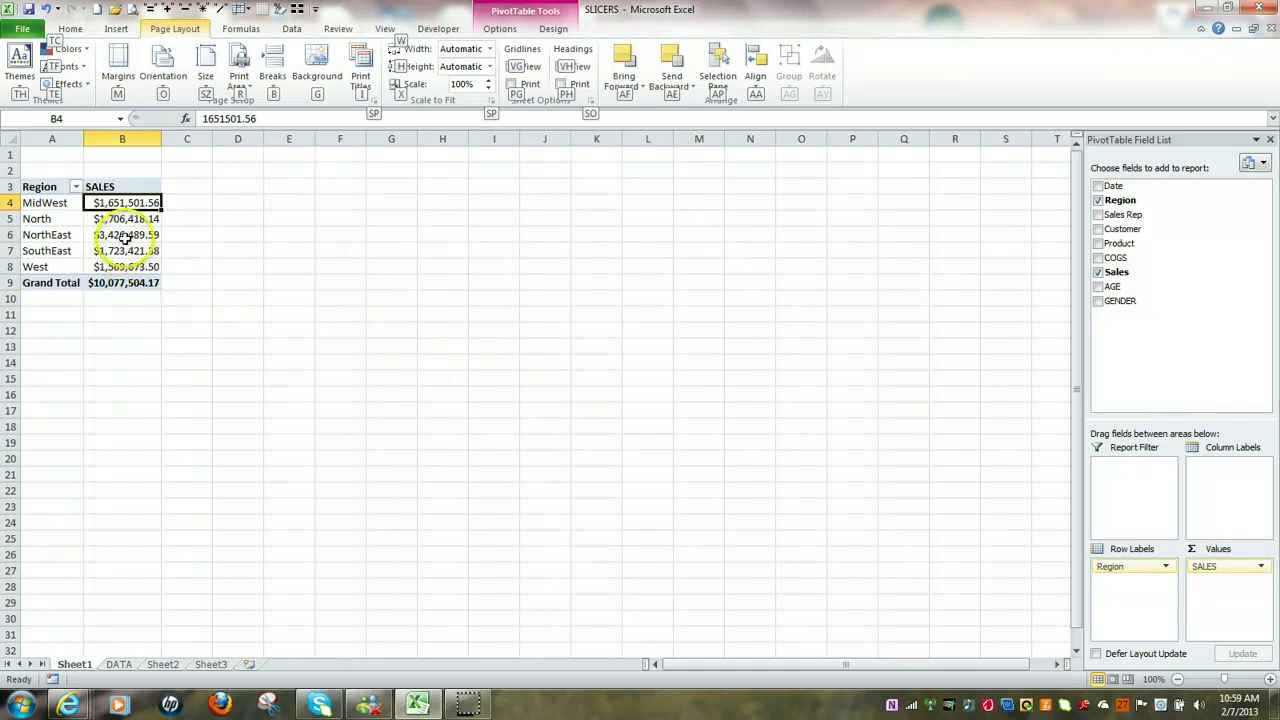
mouse_move(125, 237)
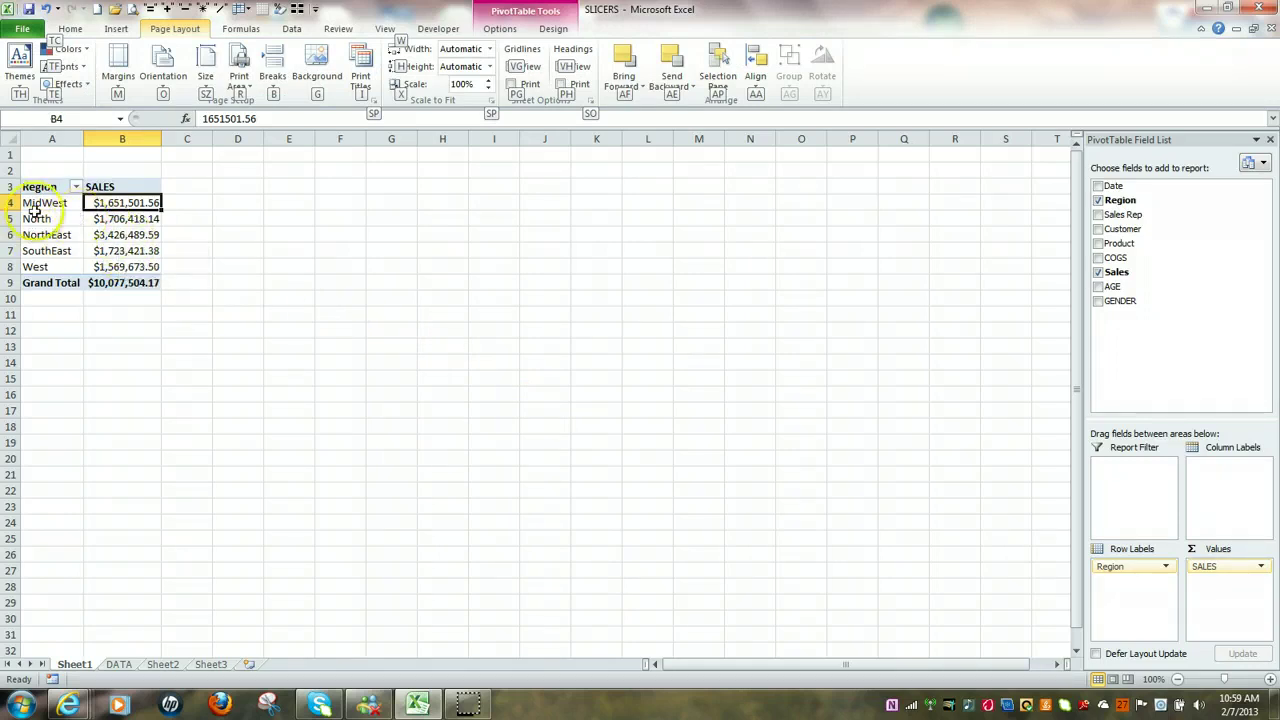
- Set the name of the PivotTable to REGION
left_click_drag(40, 219, 79, 229)
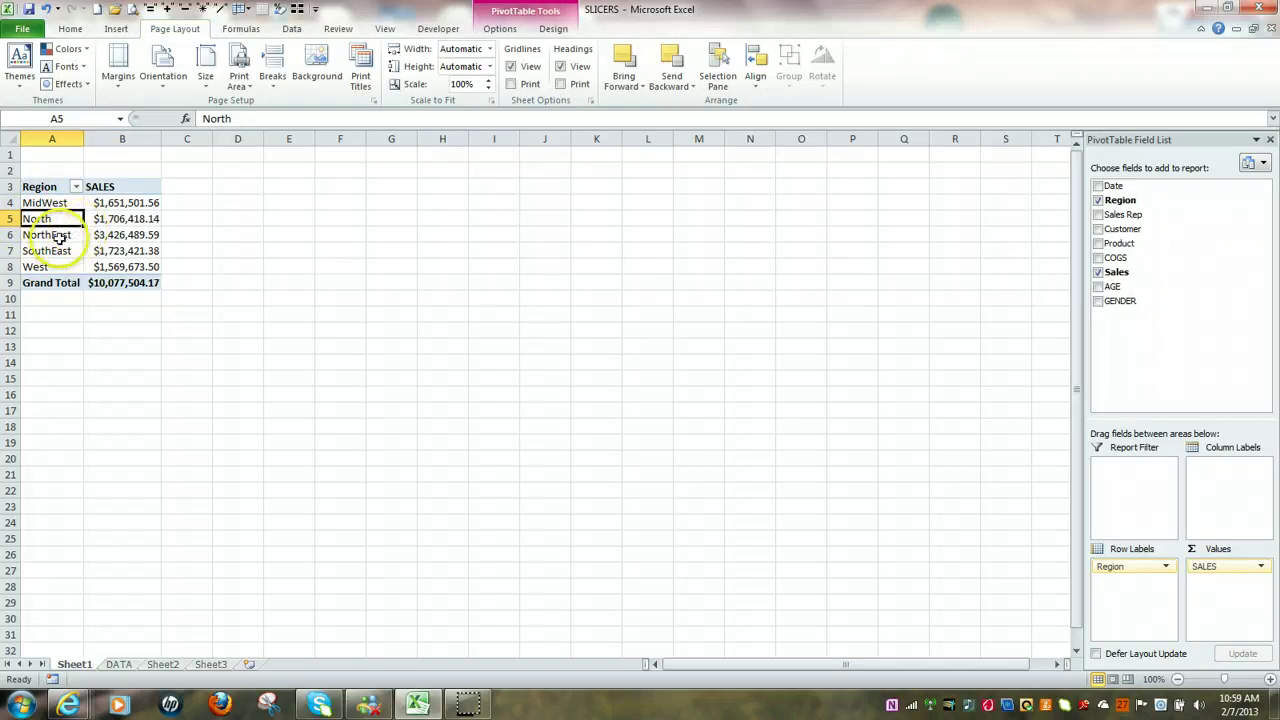
mouse_move(89, 226)
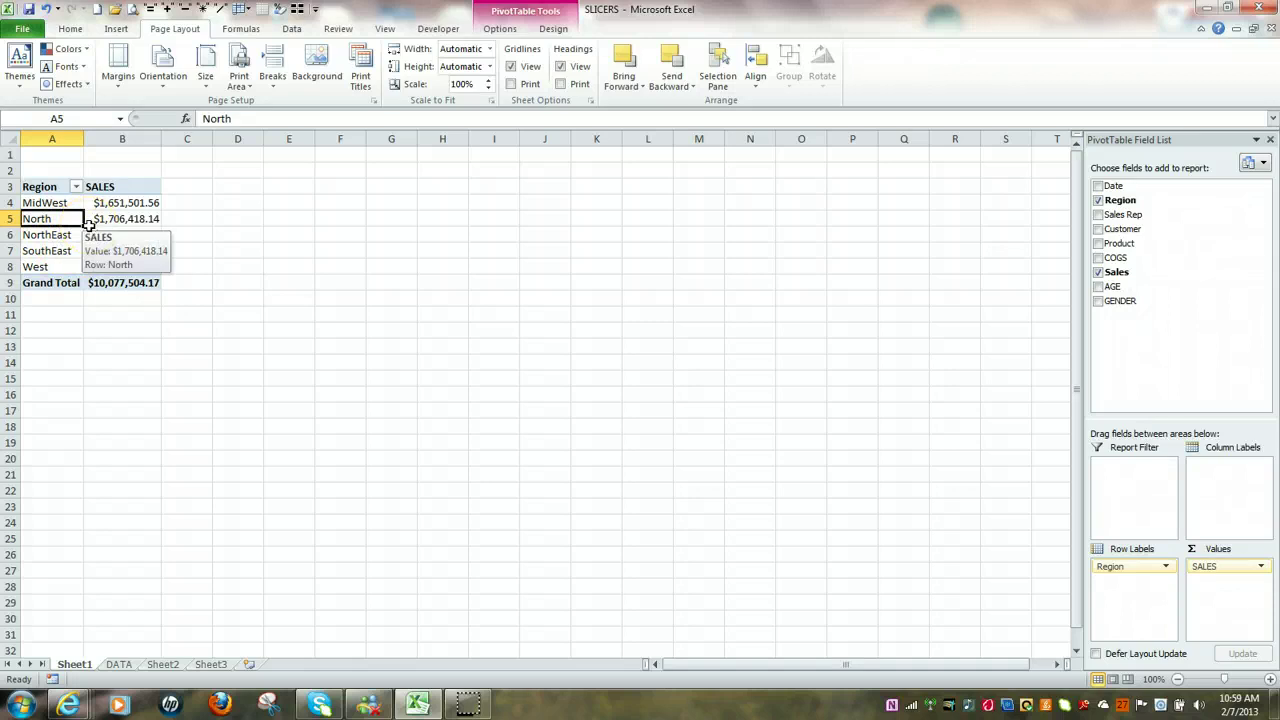
left_click(512, 33)
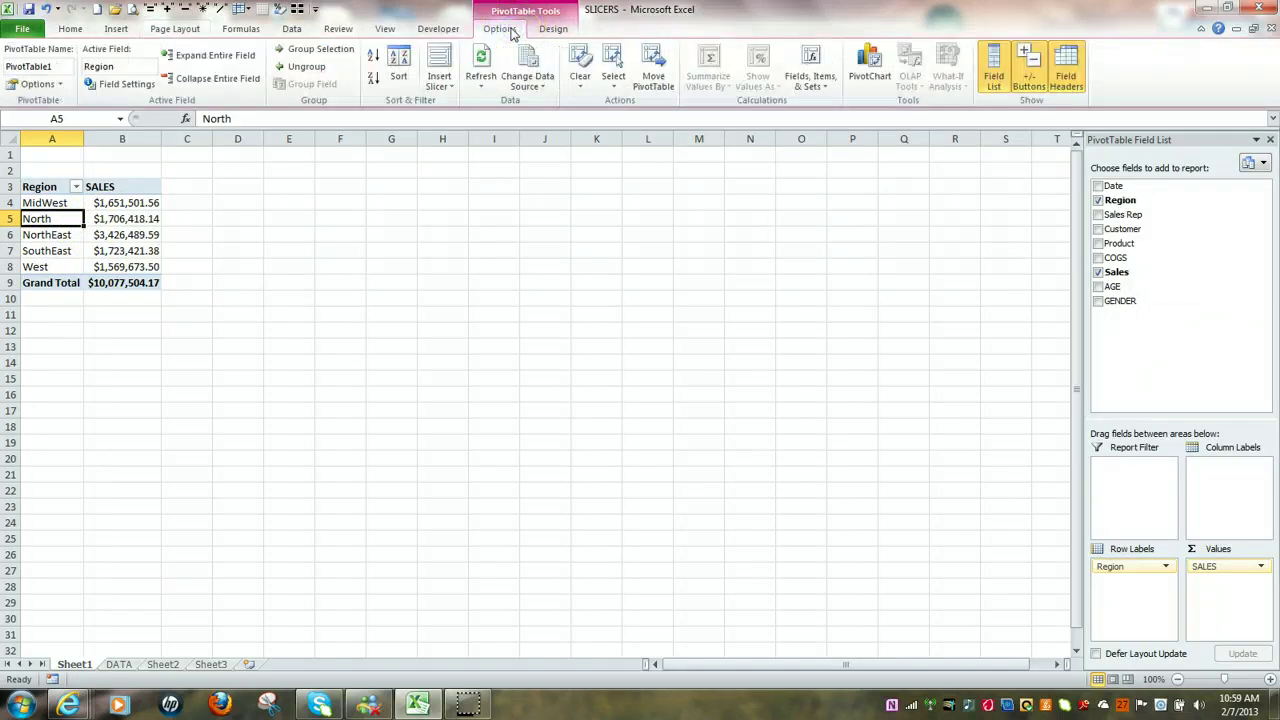
left_click(497, 37)
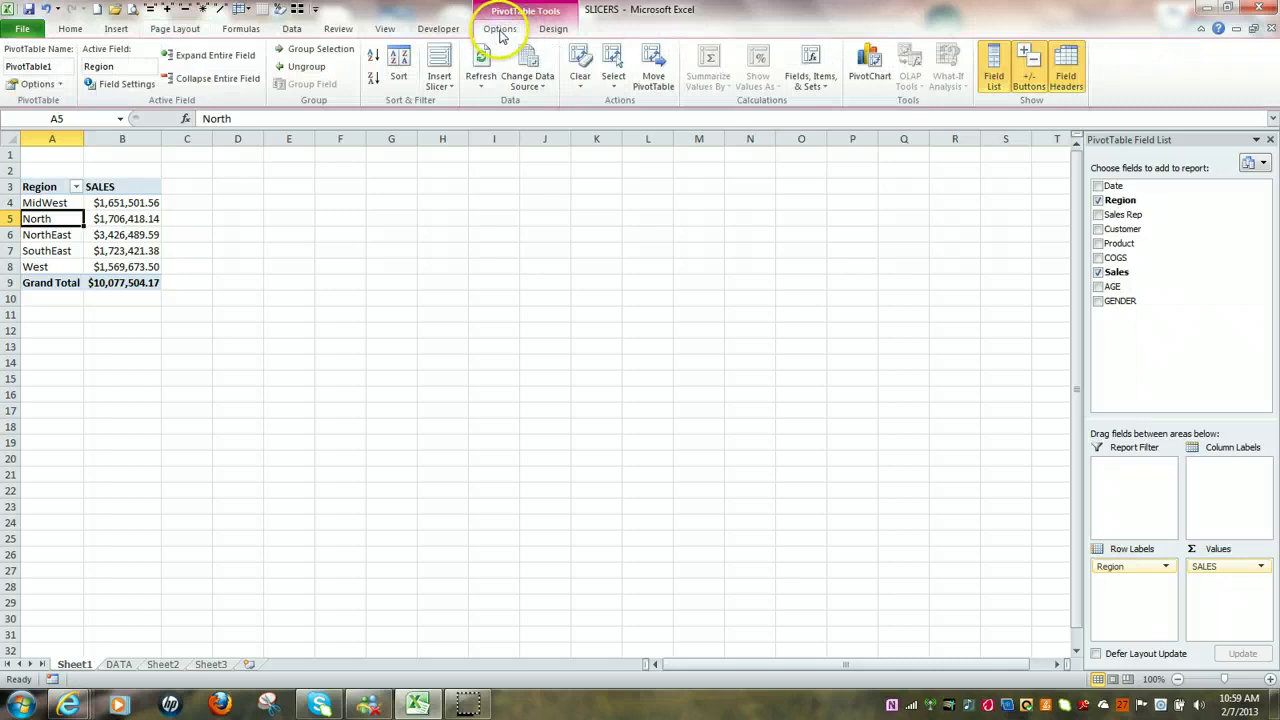
left_click(117, 65)
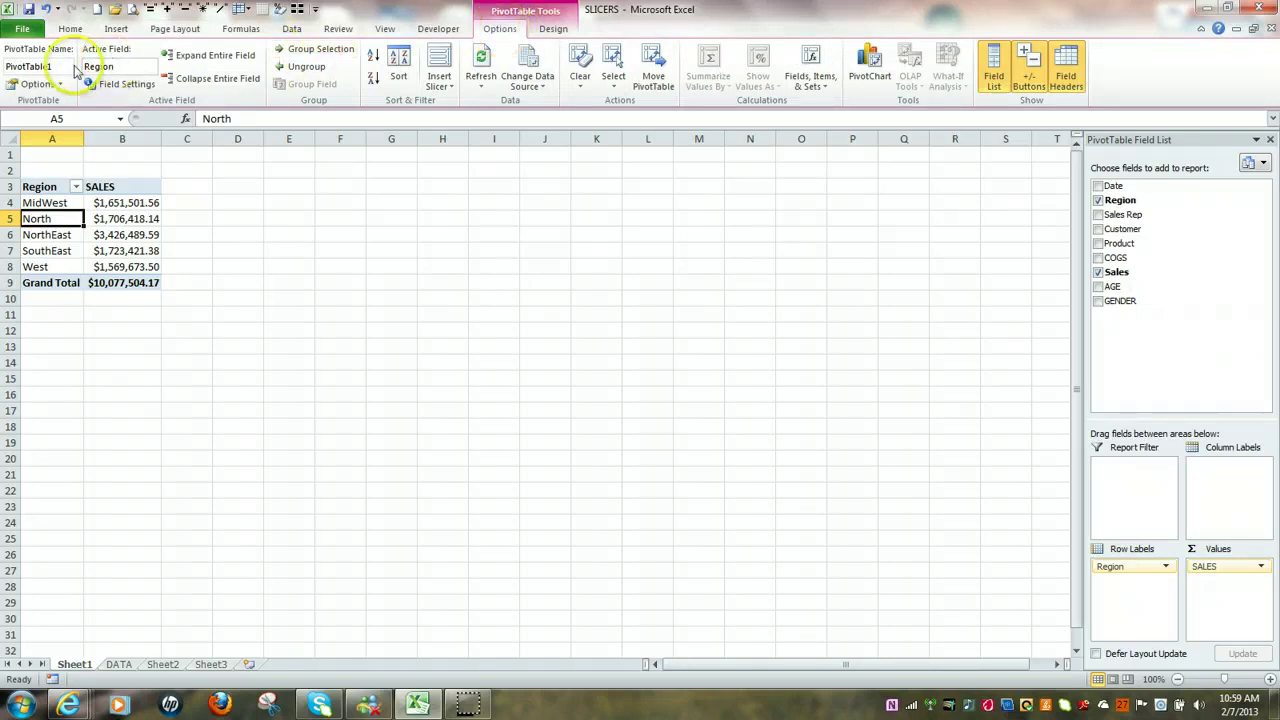
left_click(19, 52)
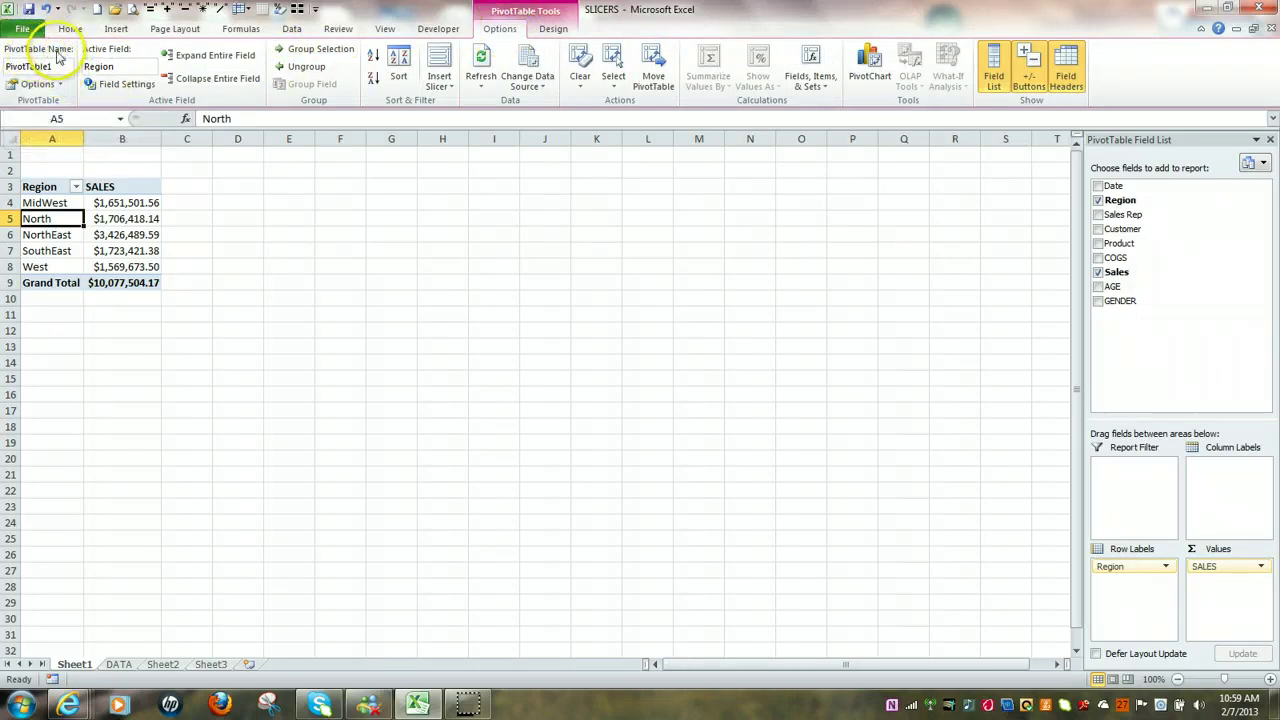
left_click(57, 67)
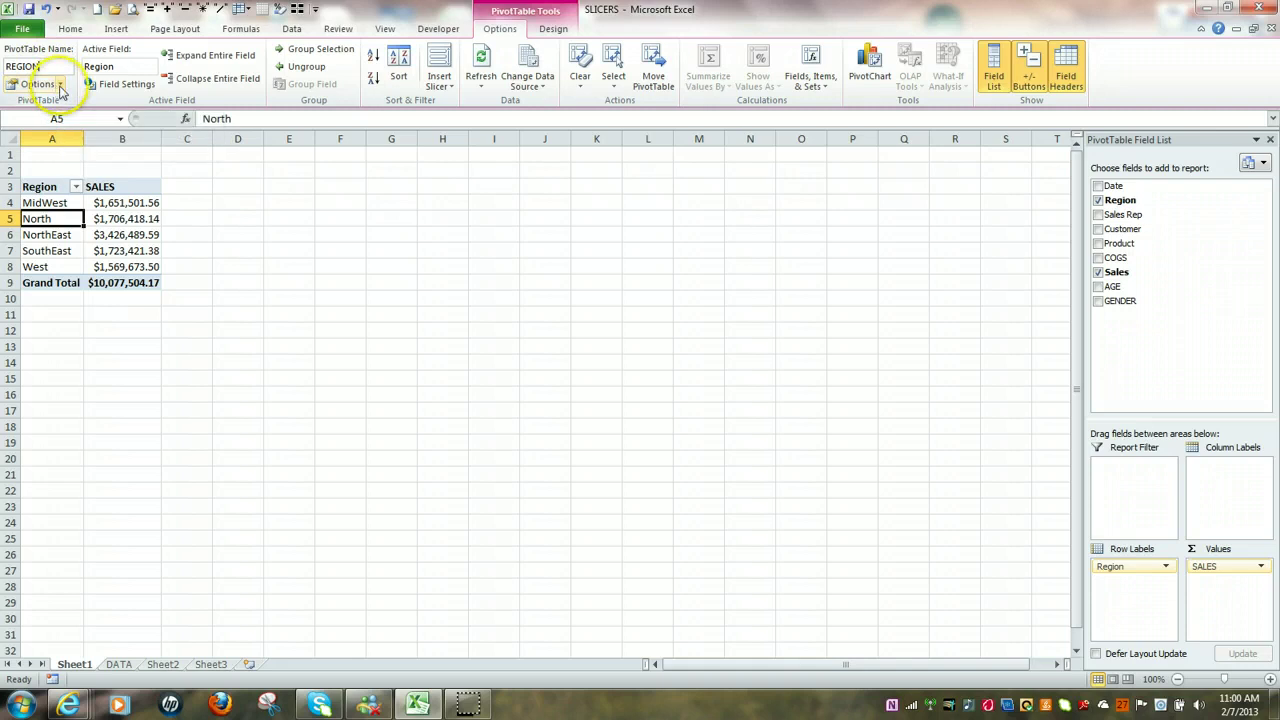
- Turn off autofitting column widths on update in the REGION PivotTable's layout and format options
left_click(60, 86)
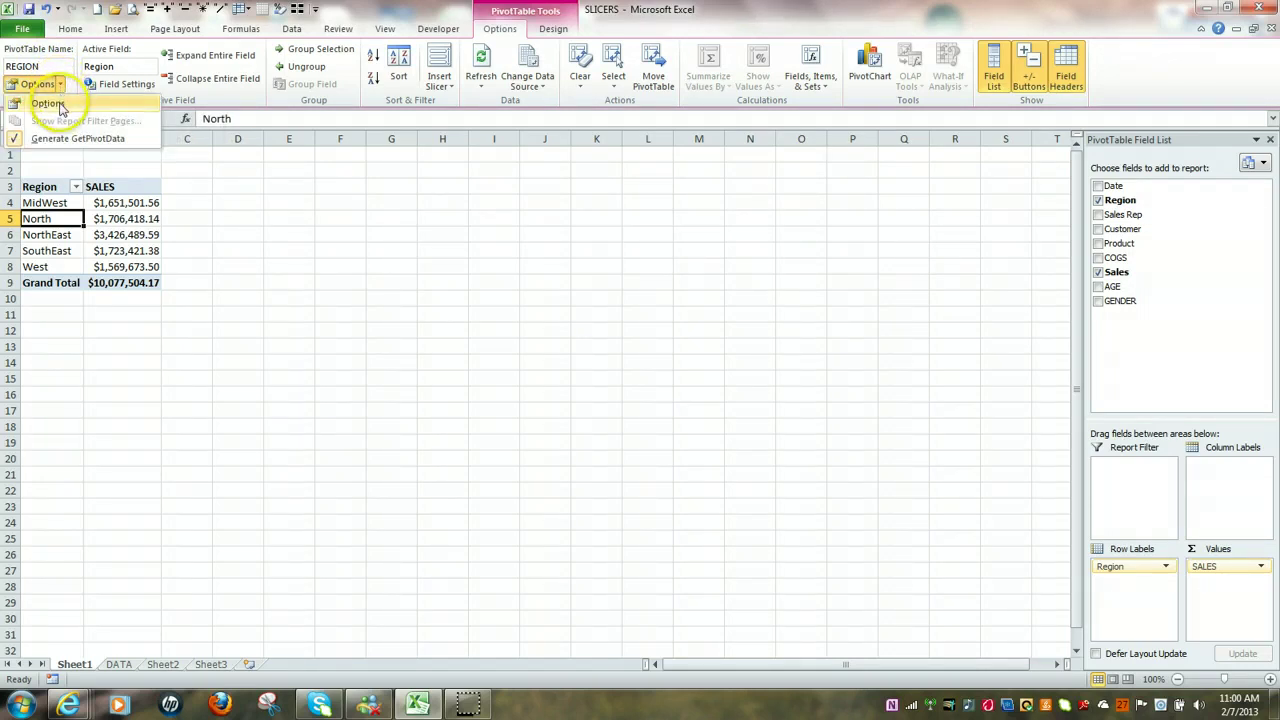
left_click(52, 103)
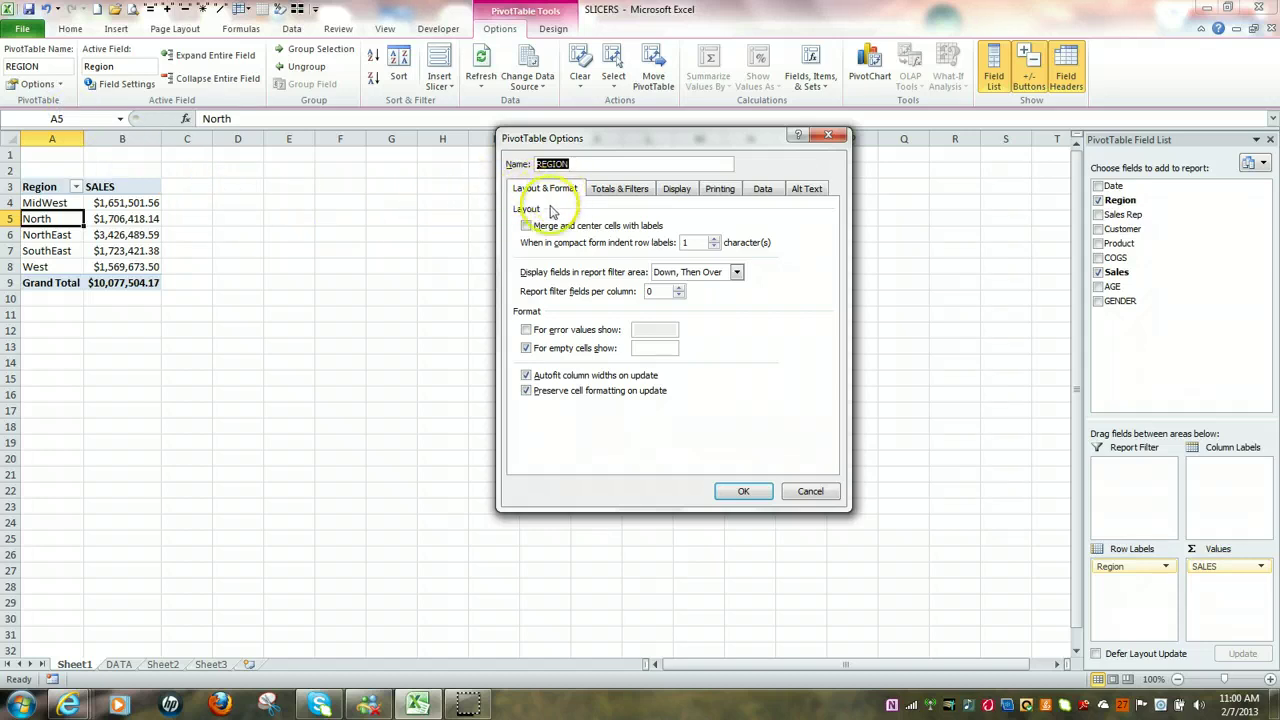
left_click(527, 375)
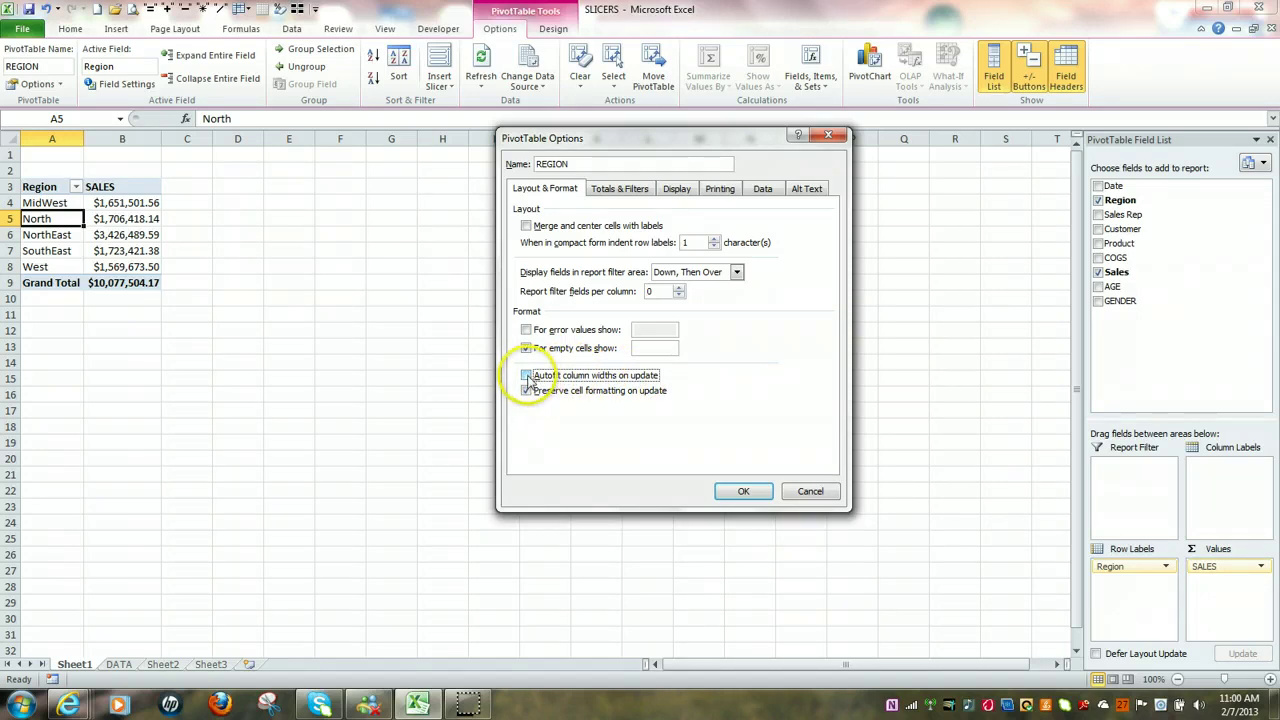
left_click(743, 492)
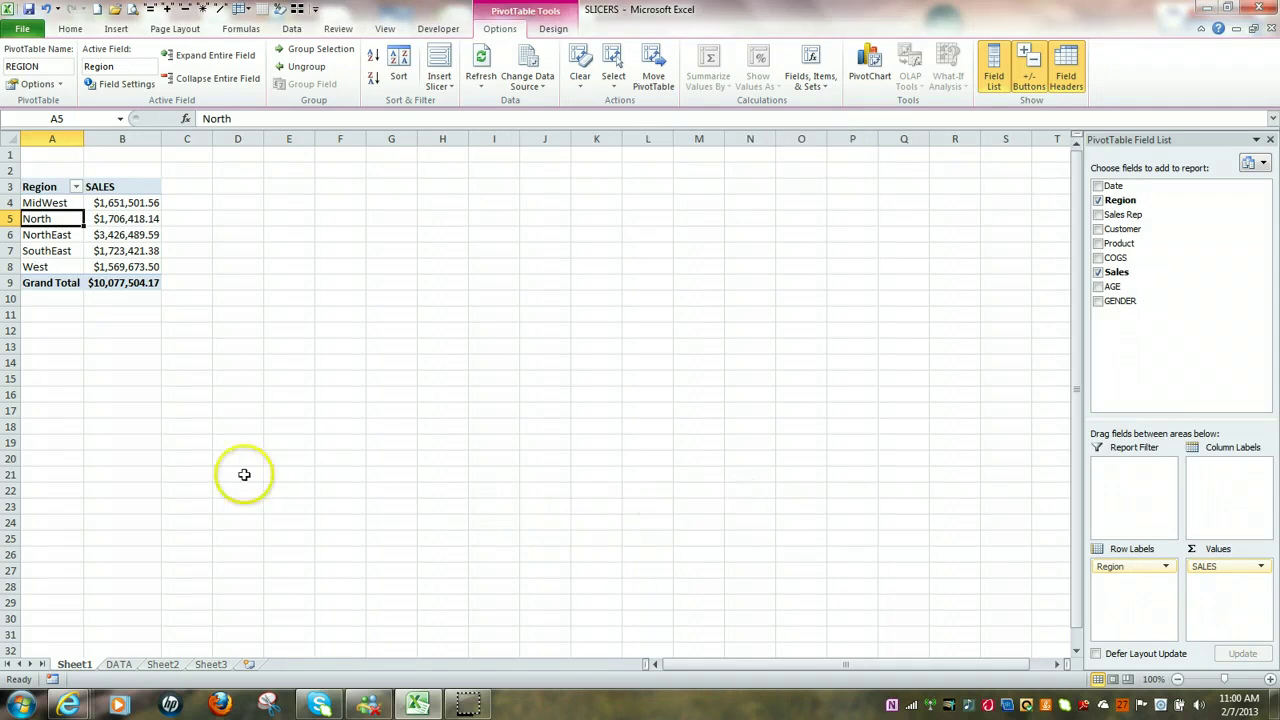
- Rename the Sheet1 worksheet containing the PivotTable as REGION
right_click(80, 672)
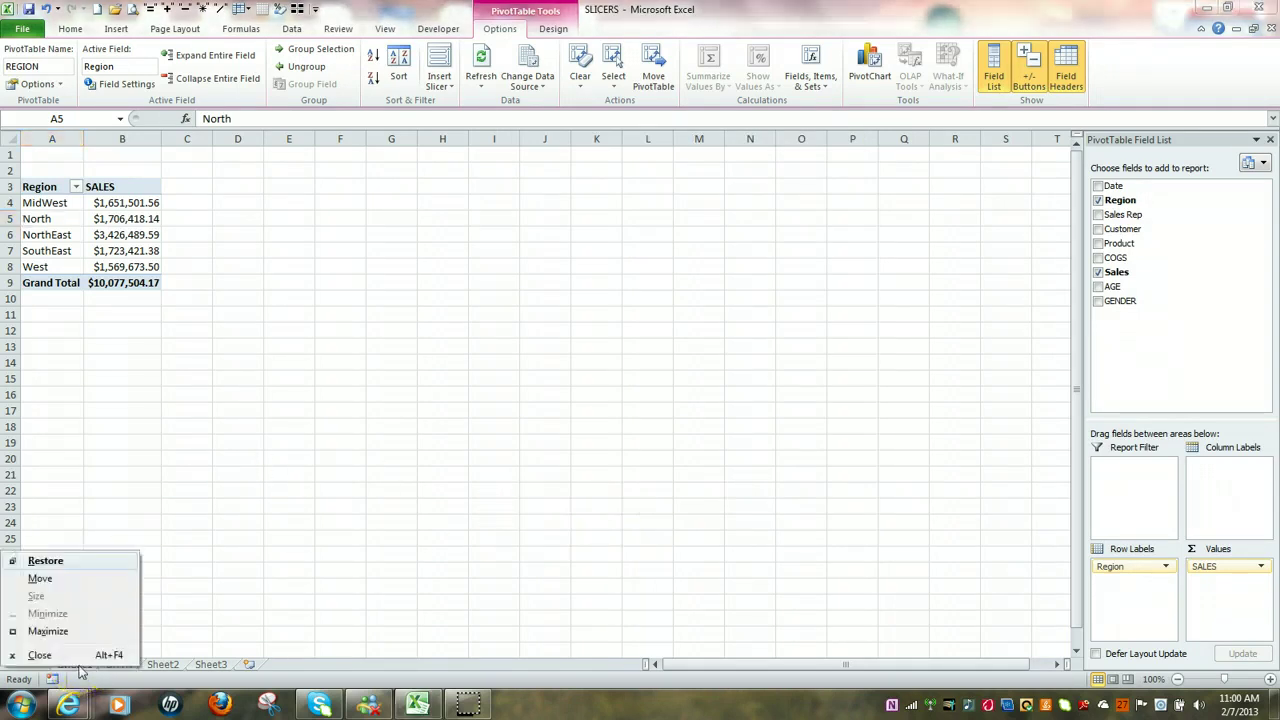
left_click(173, 628)
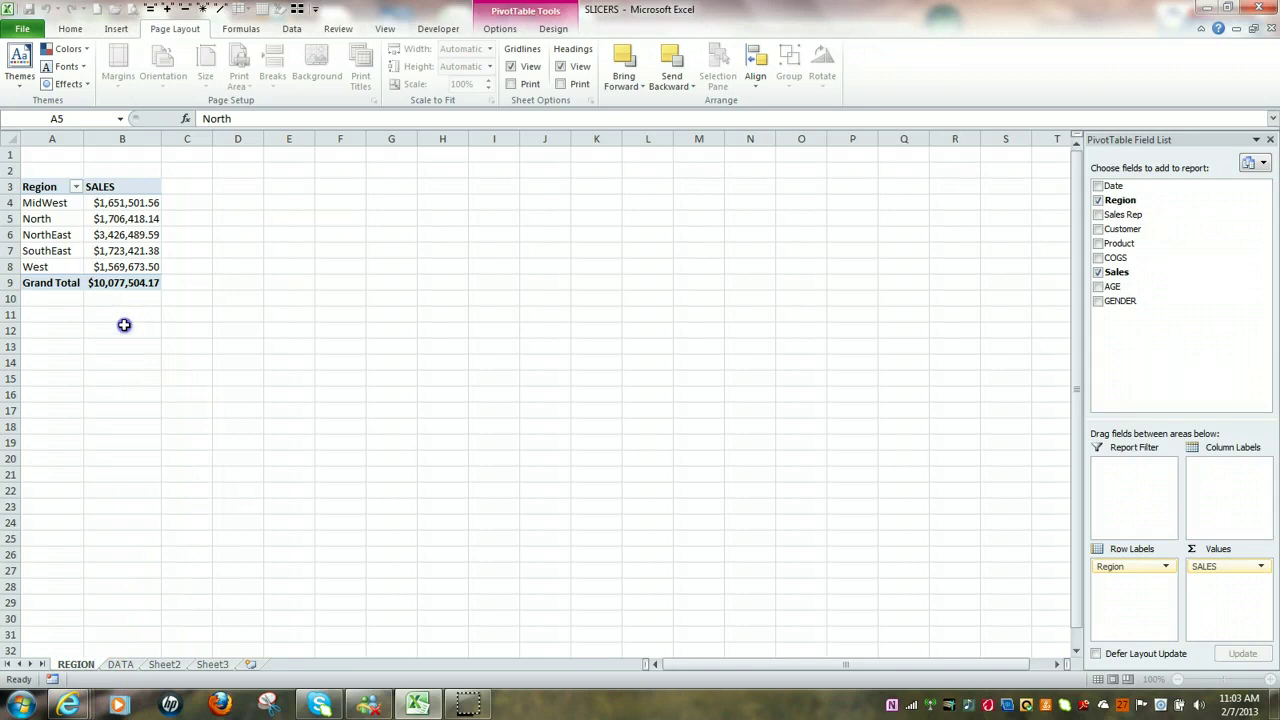
left_click(124, 328)
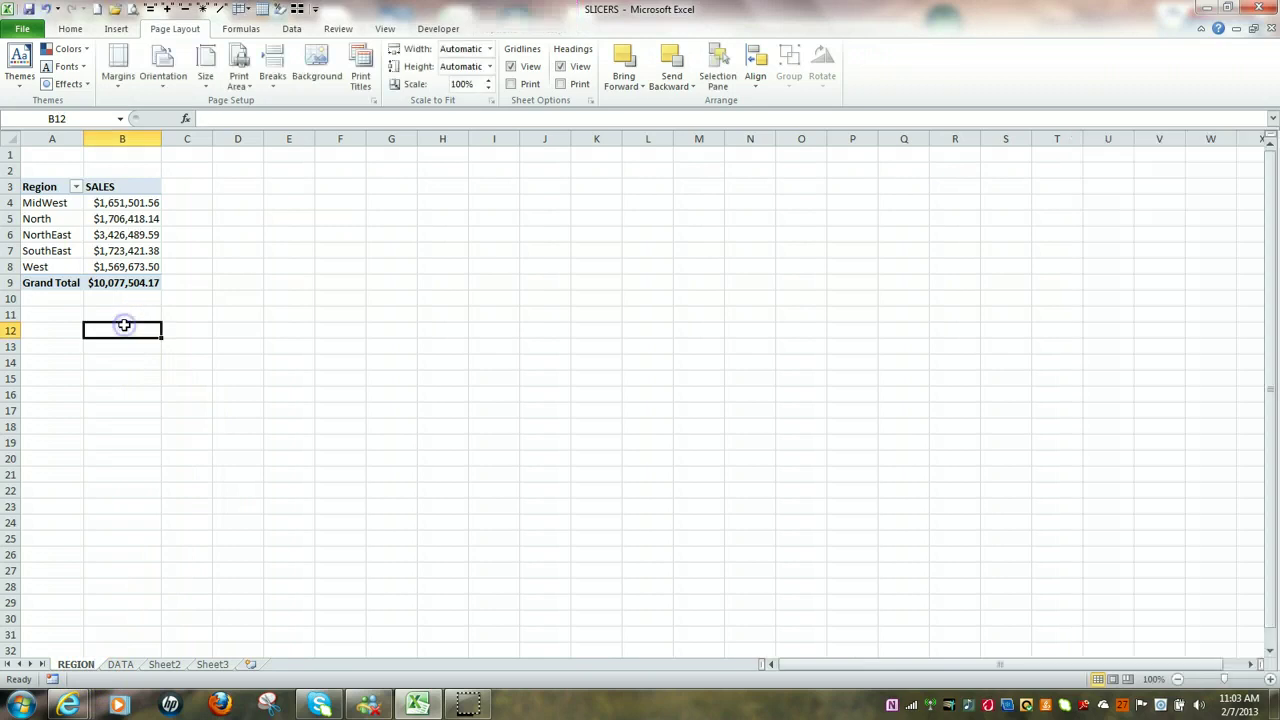
- Filter the PivotTable's Region field to show only North and NorthEast
left_click(105, 234)
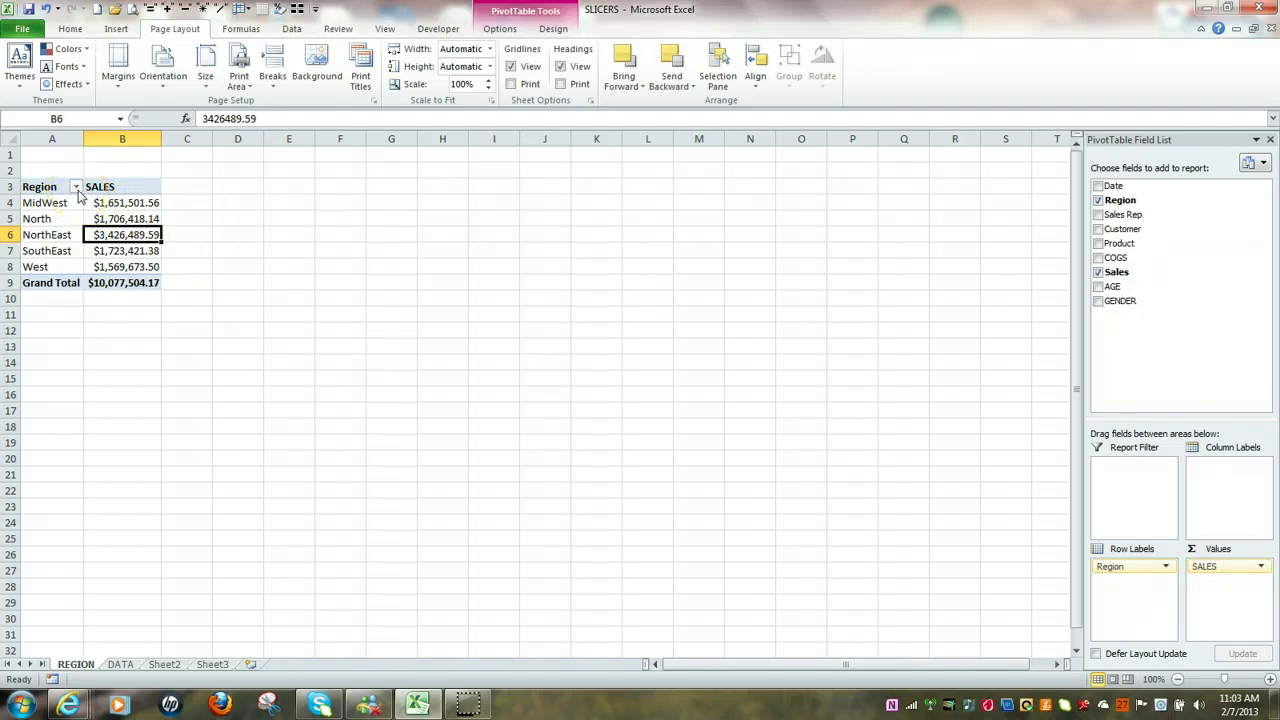
left_click(77, 189)
left_click(76, 188)
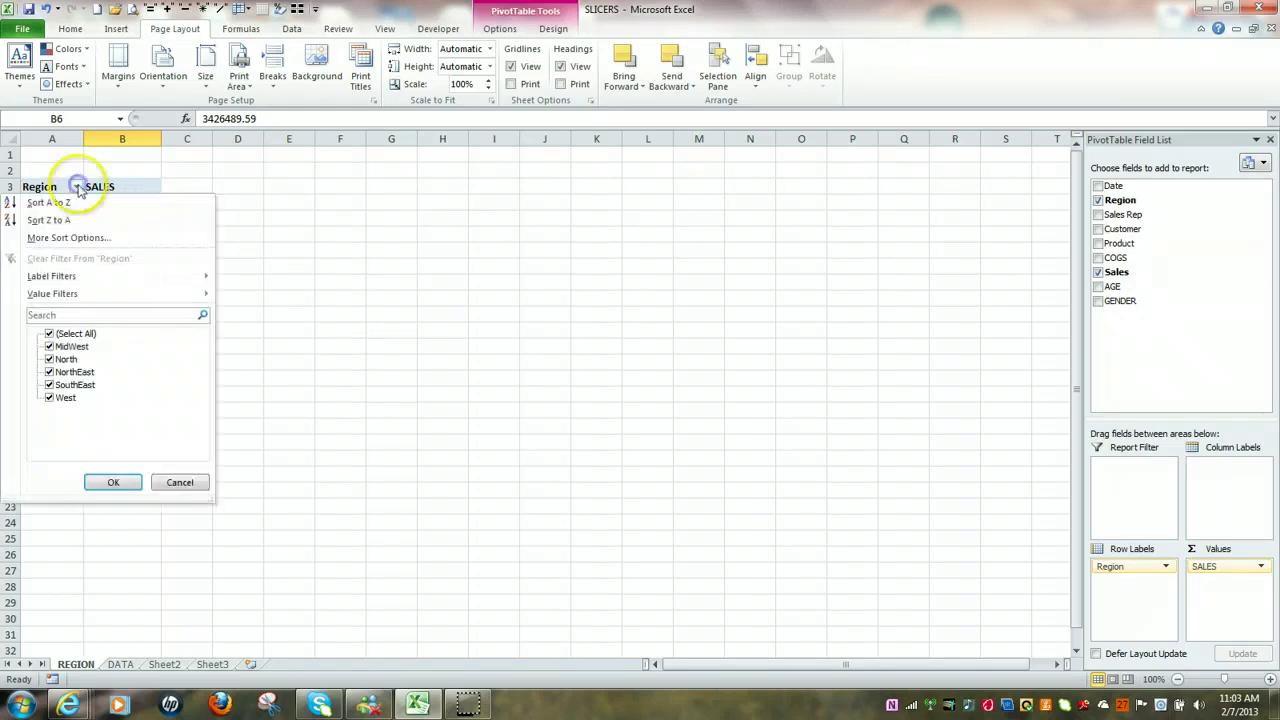
left_click(49, 333)
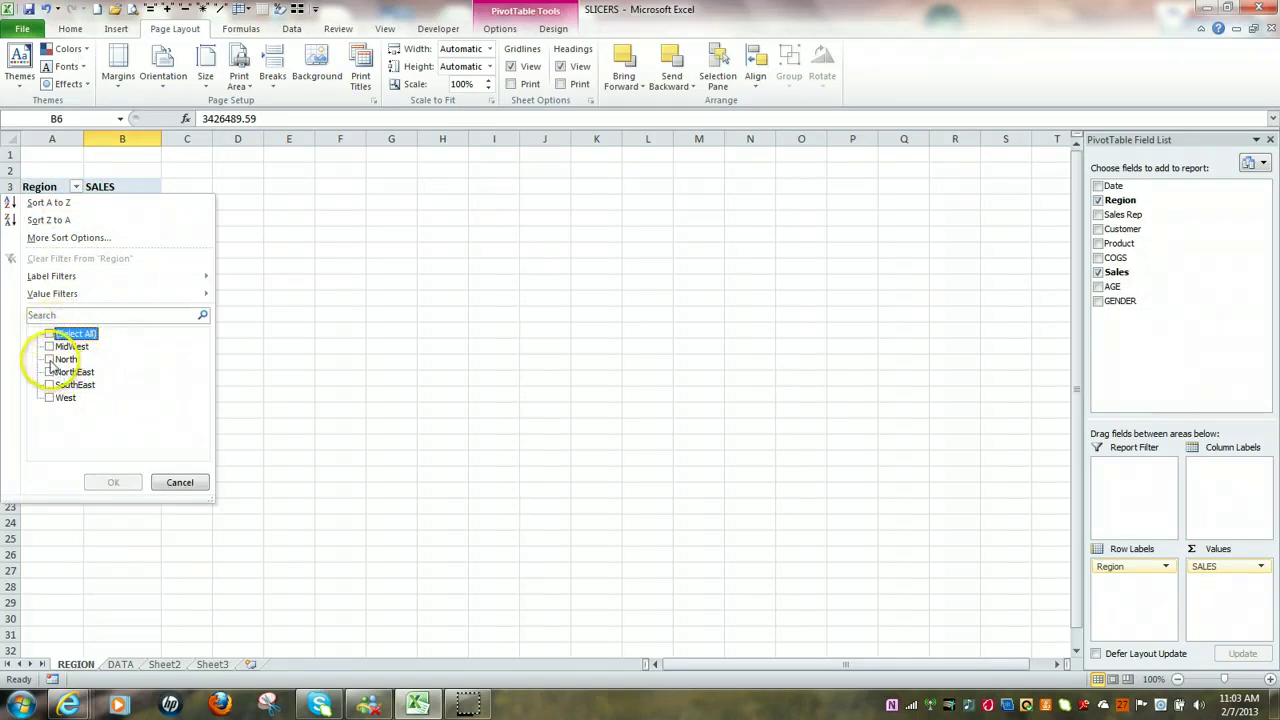
left_click(49, 360)
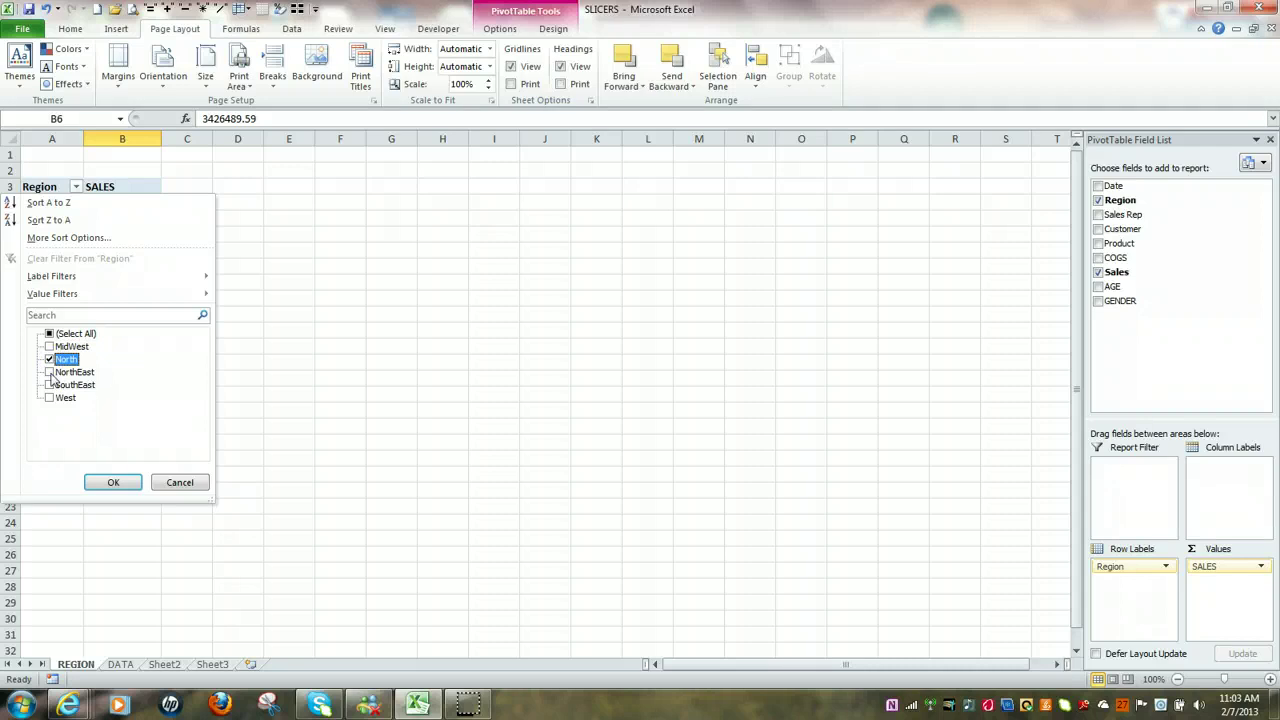
left_click(50, 373)
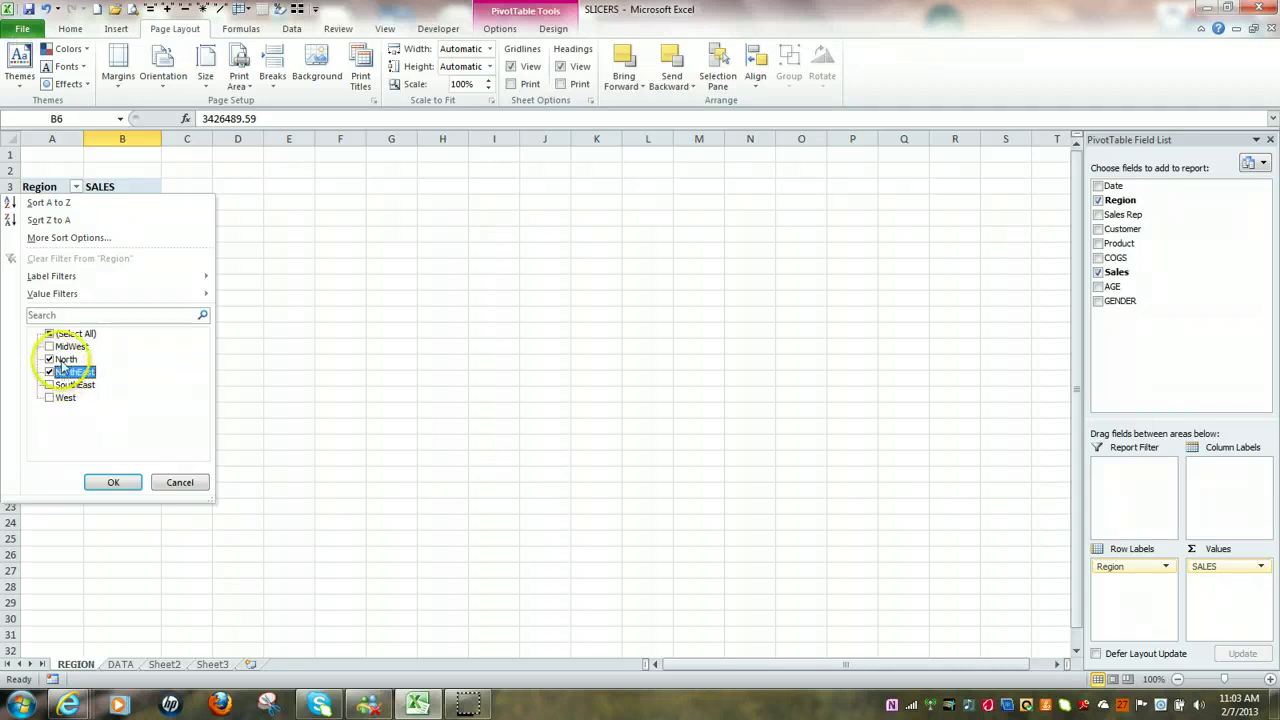
left_click(113, 482)
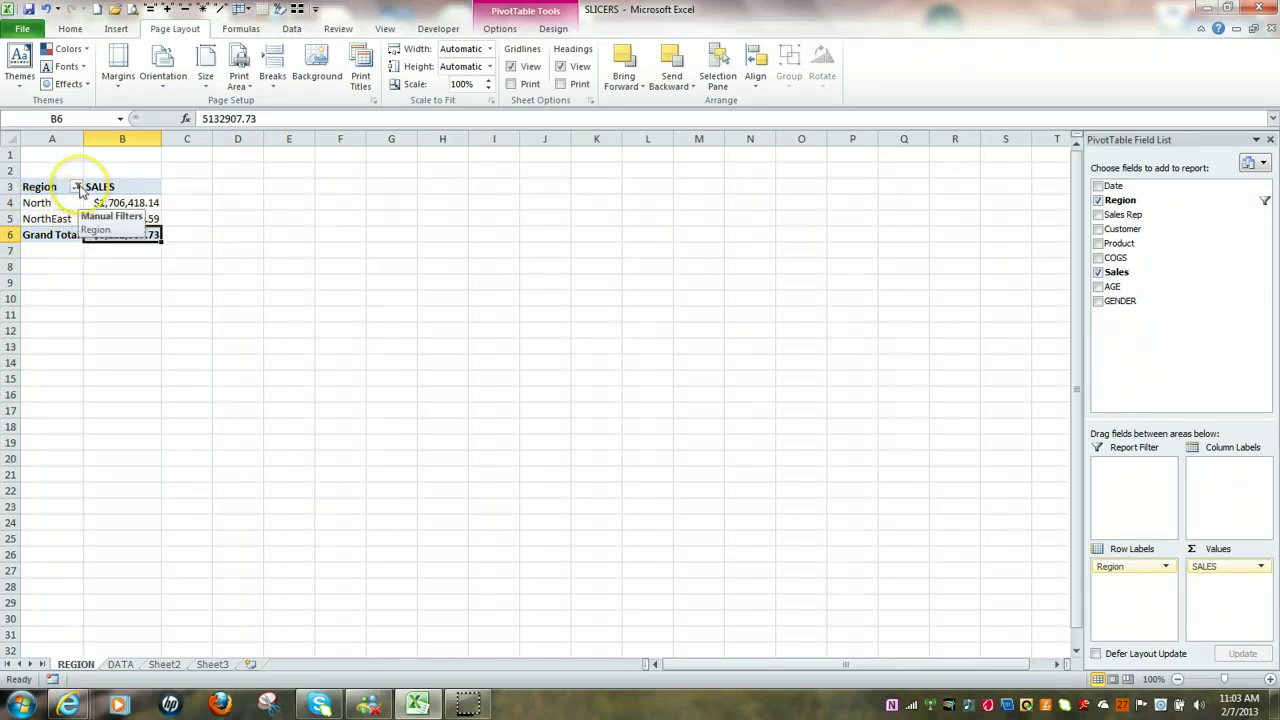
- Clear the filter from the PivotTable's Region field
left_click(78, 188)
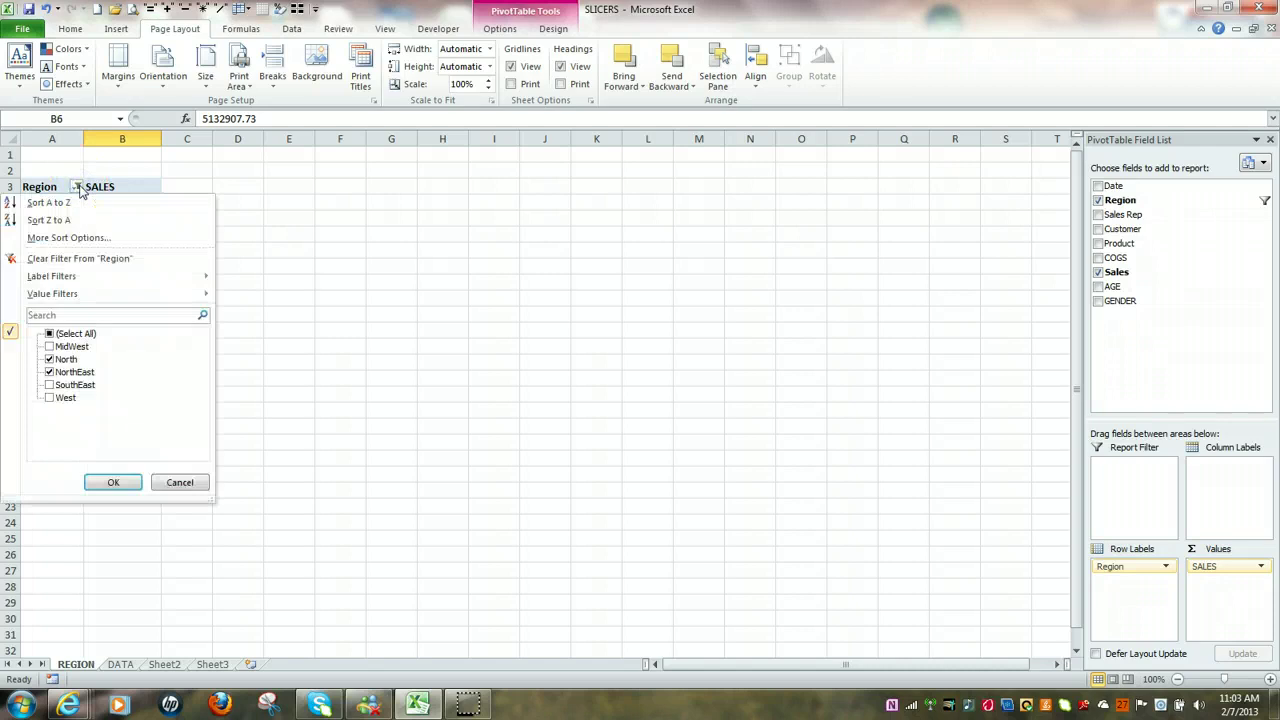
left_click(91, 262)
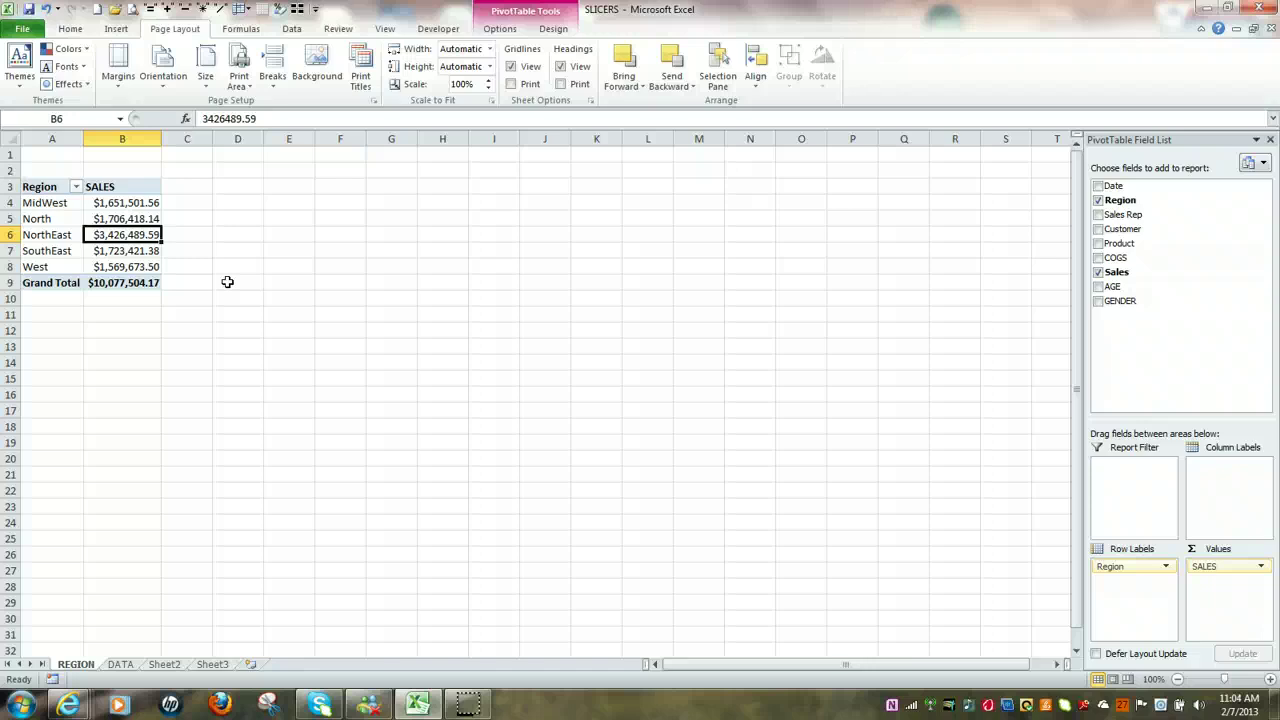
- Insert a default PivotChart from the REGION PivotTable and place it beside the table, starting around cell D2
left_click(500, 29)
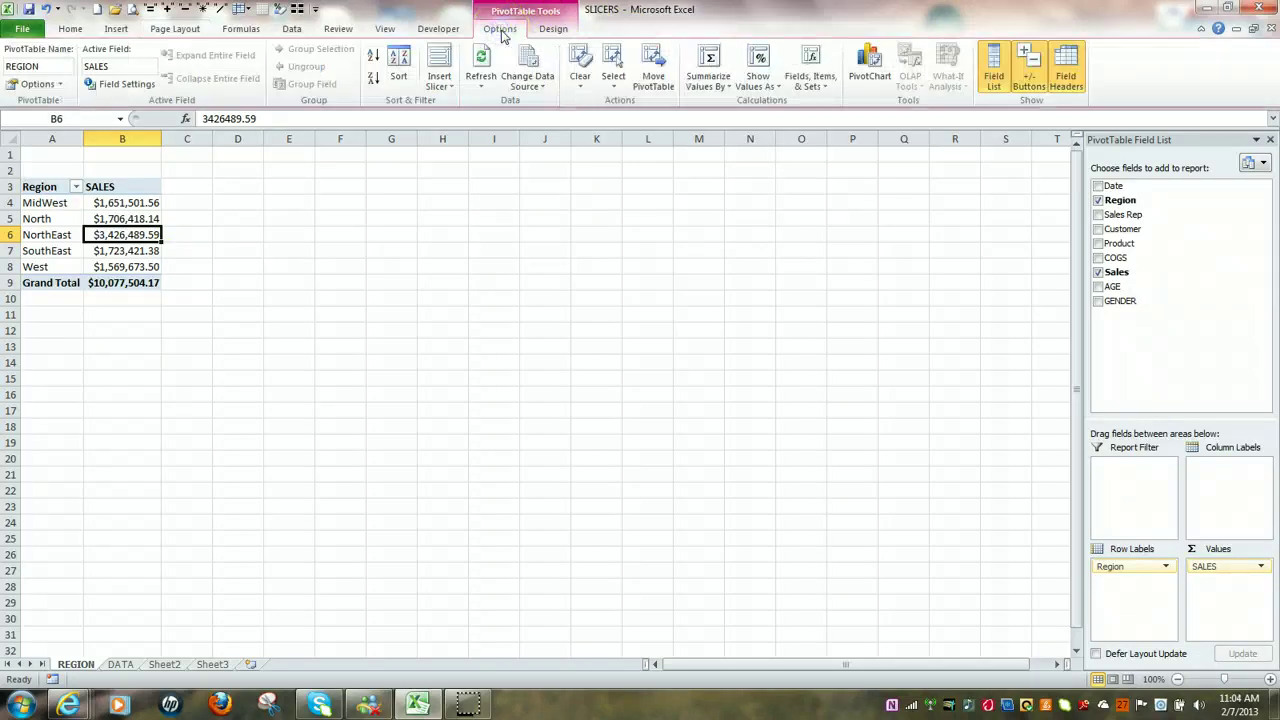
left_click(870, 78)
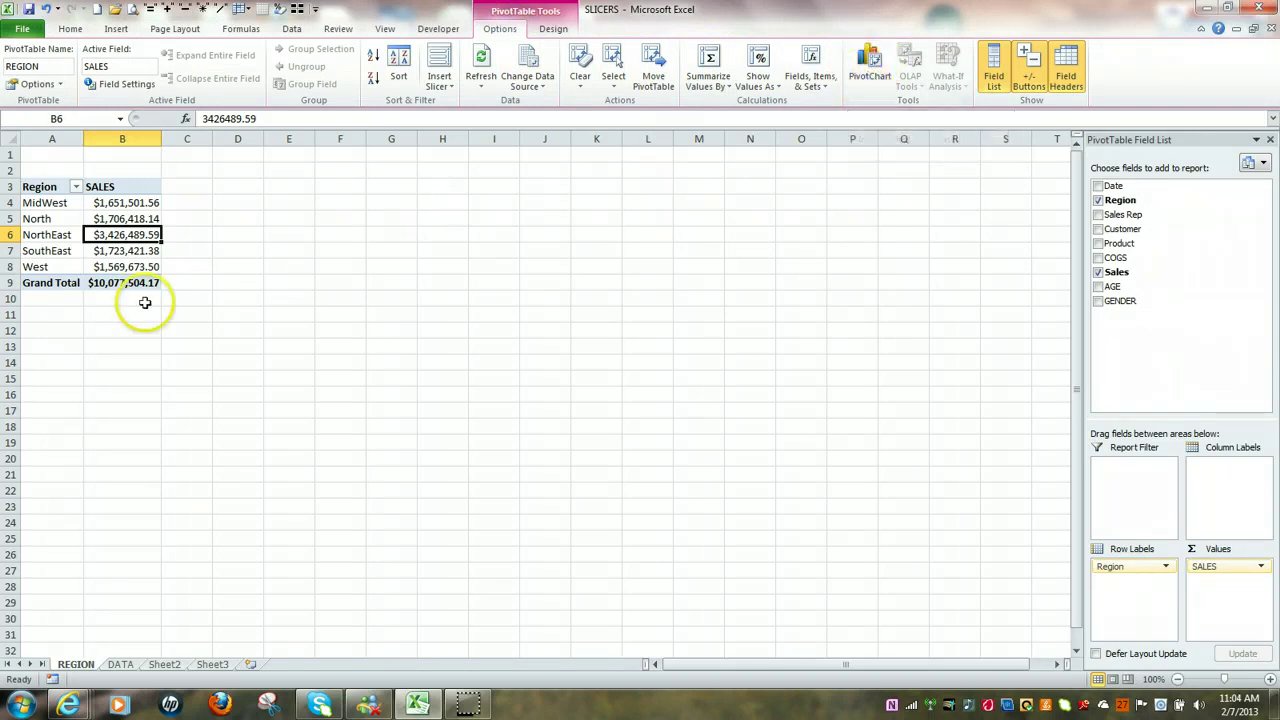
mouse_move(135, 234)
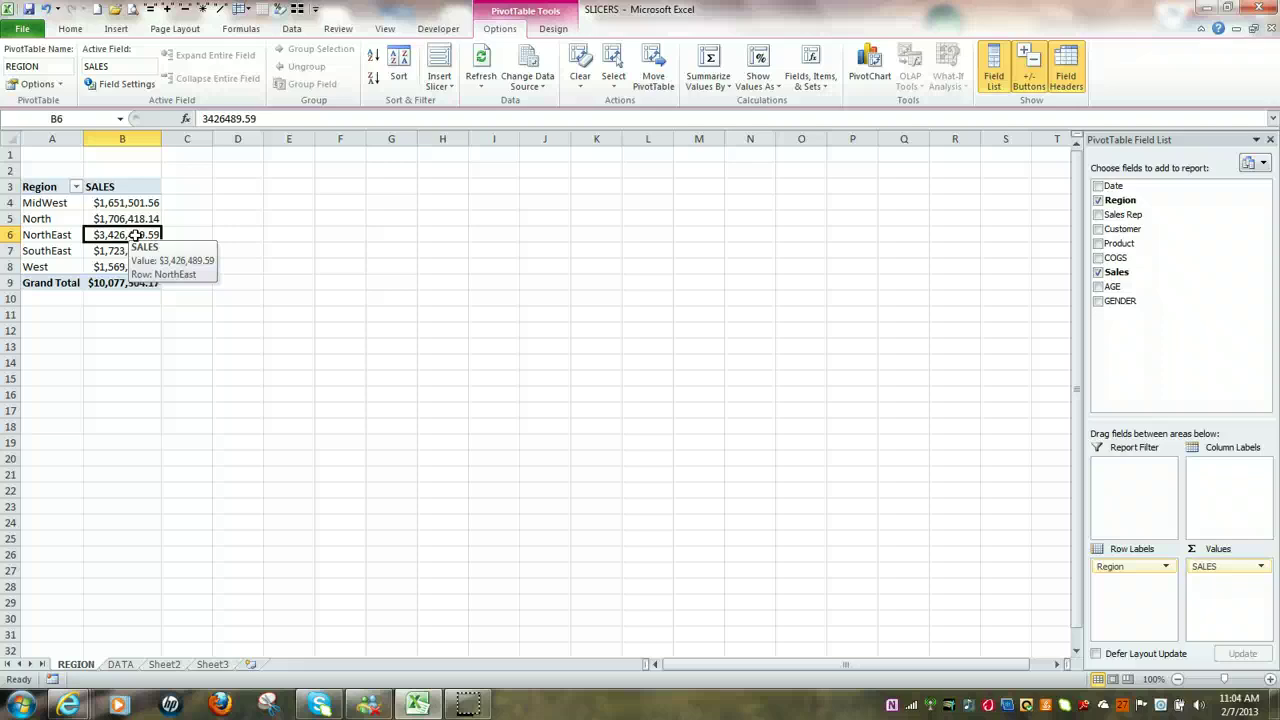
key("alt+F1")
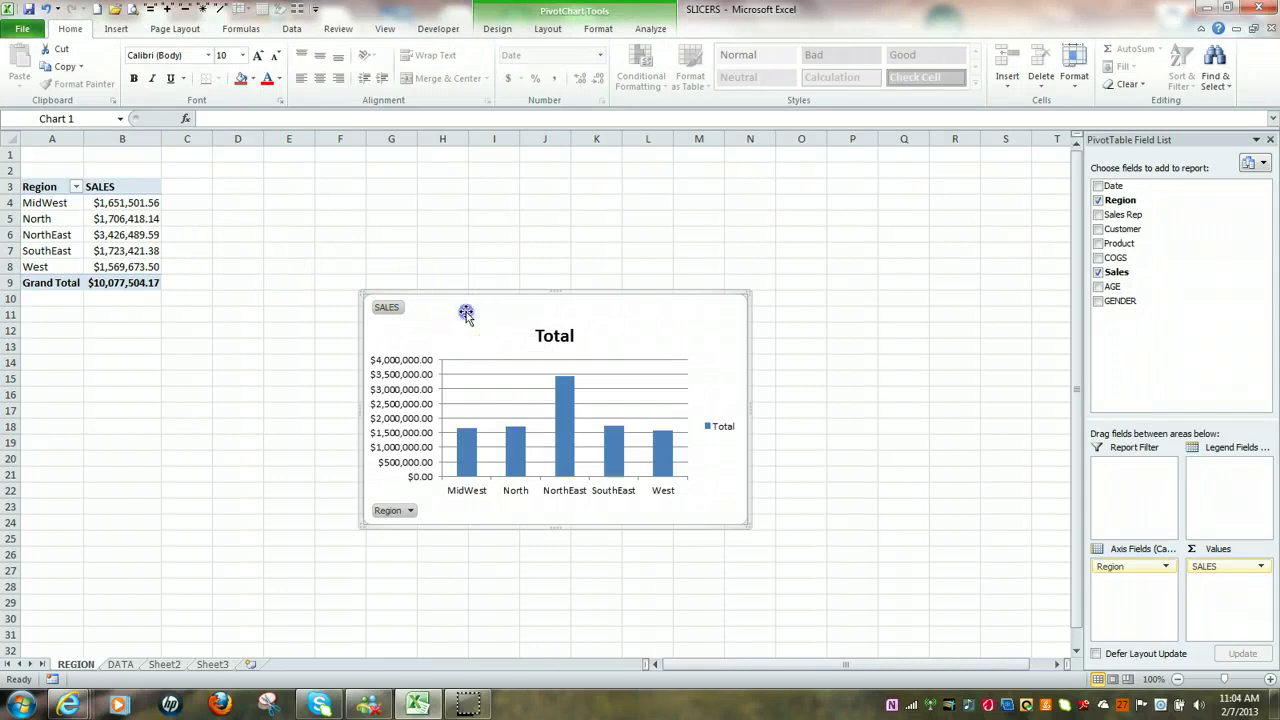
left_click_drag(466, 314, 357, 192)
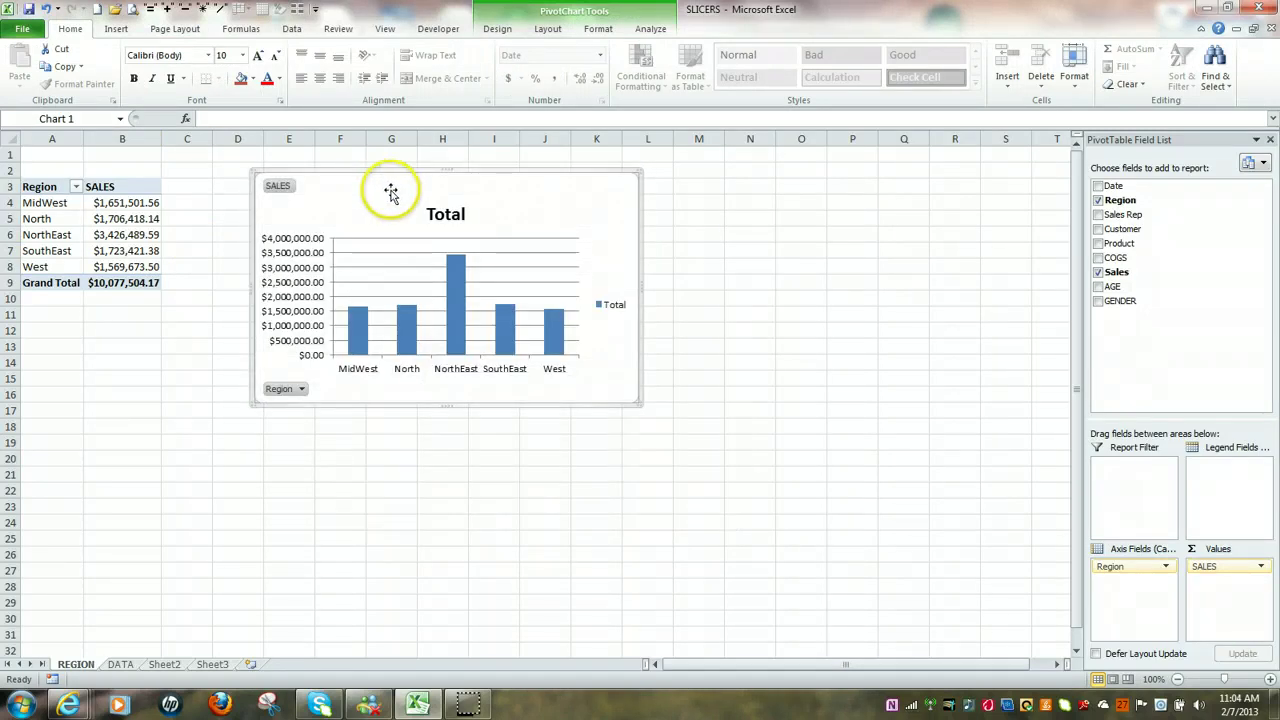
- Delete the Total legend from the PivotChart
left_click(615, 309)
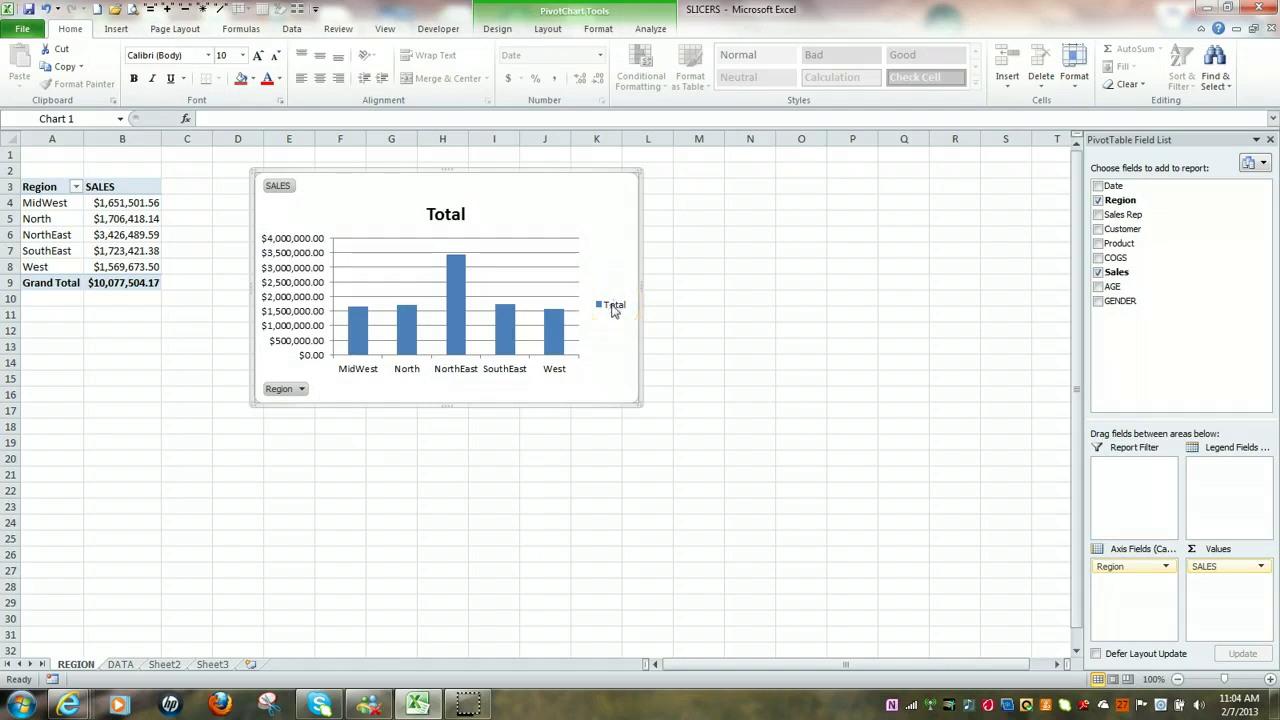
left_click(613, 309)
key("Delete")
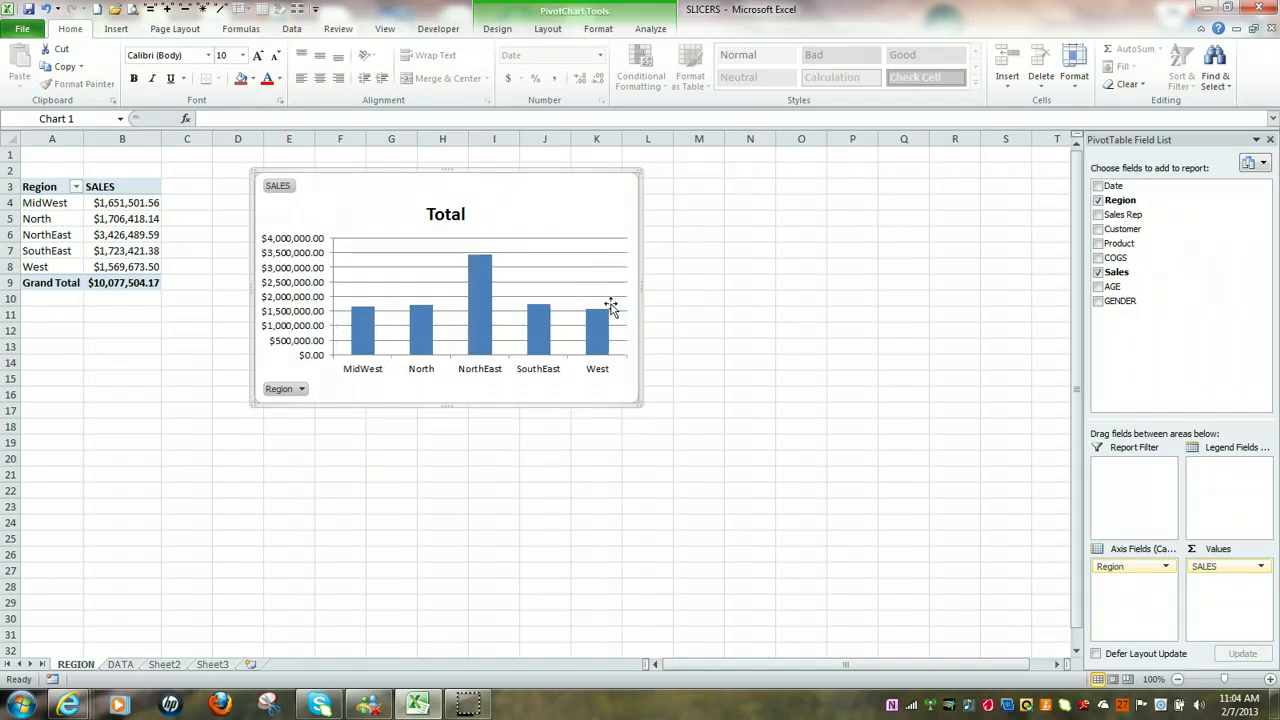
- Link the PivotChart's title to cell A3 of the REGION sheet with the formula =REGION!$A$3
left_click(445, 218)
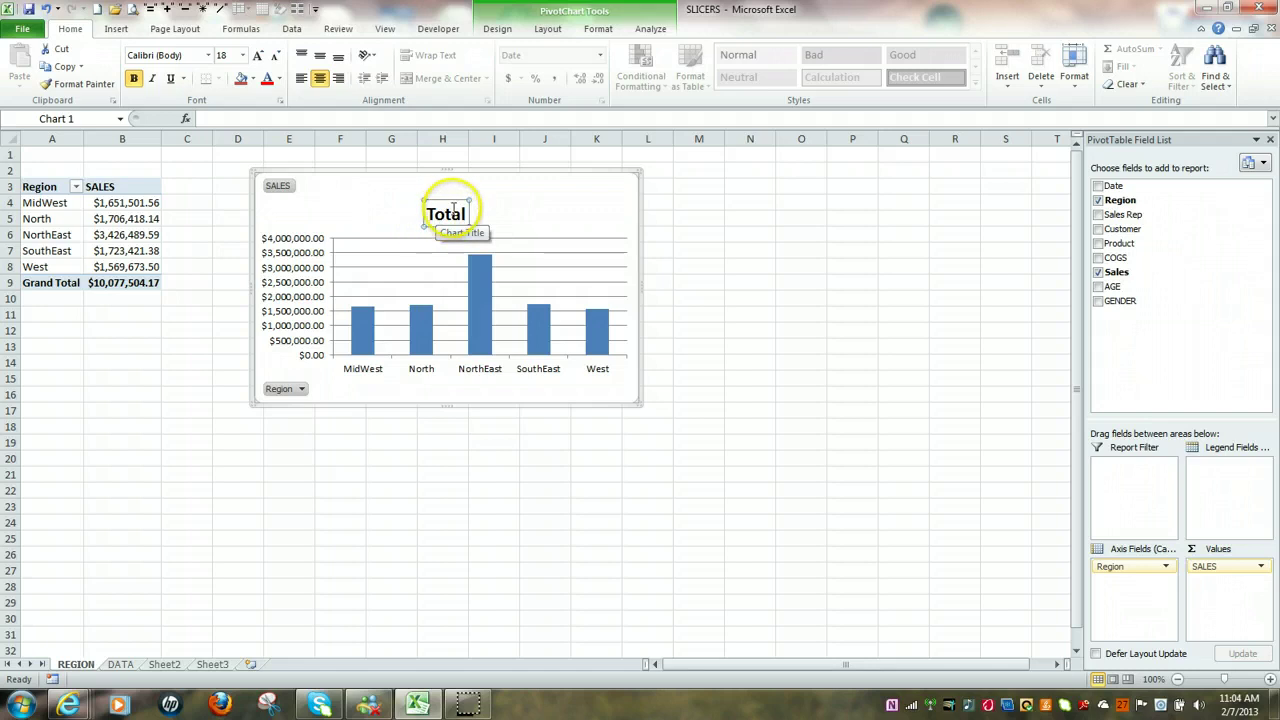
left_click(207, 116)
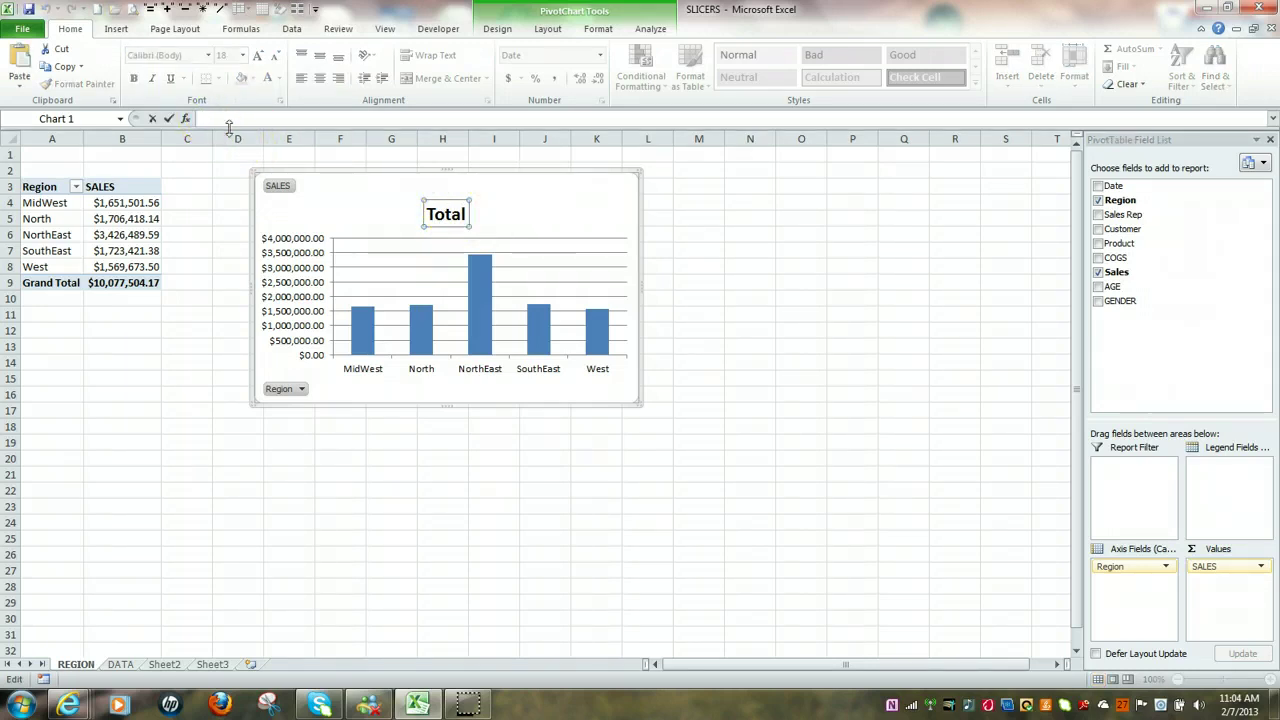
type("=")
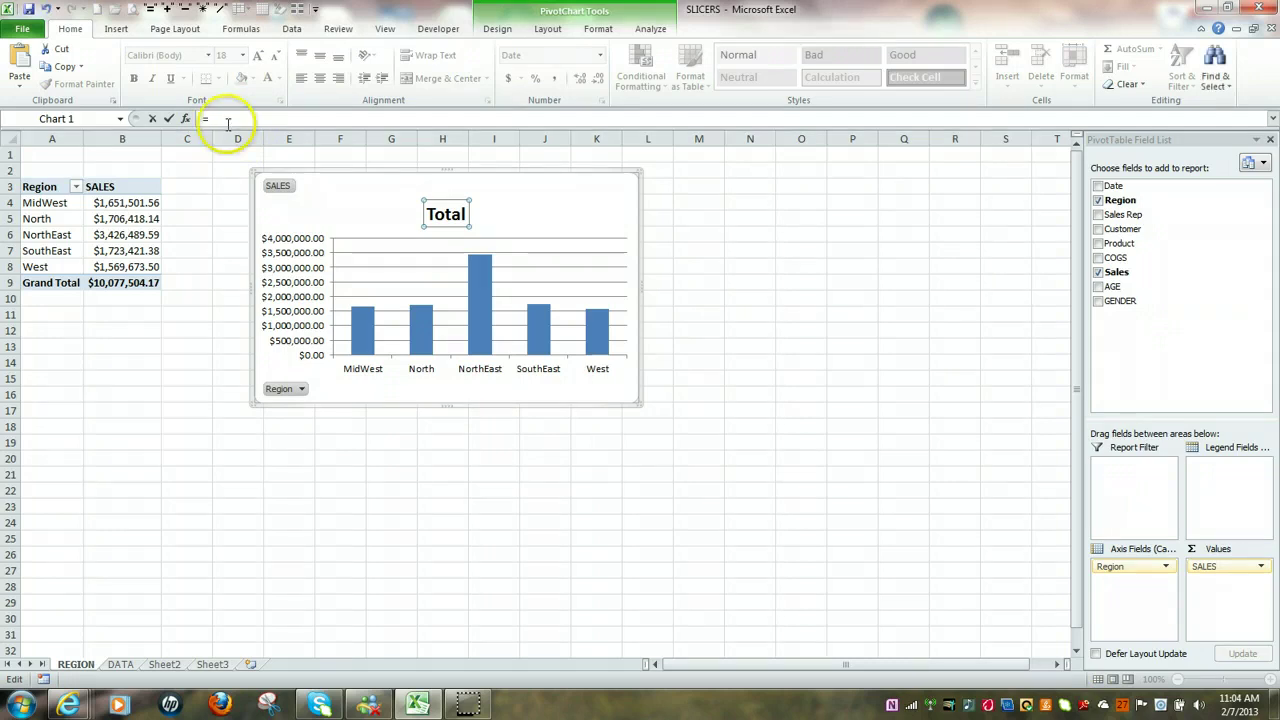
left_click(40, 187)
key("Return")
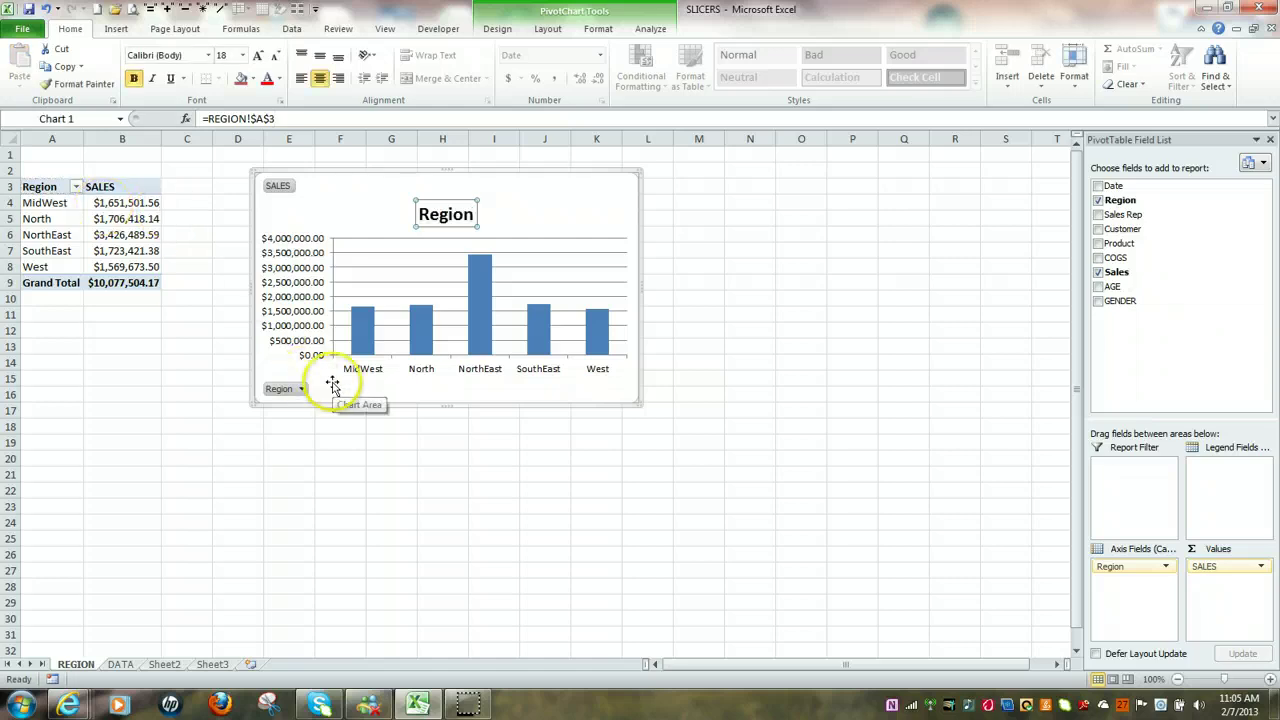
- Add two new blank worksheets to the workbook and return to the REGION sheet
left_click(251, 664)
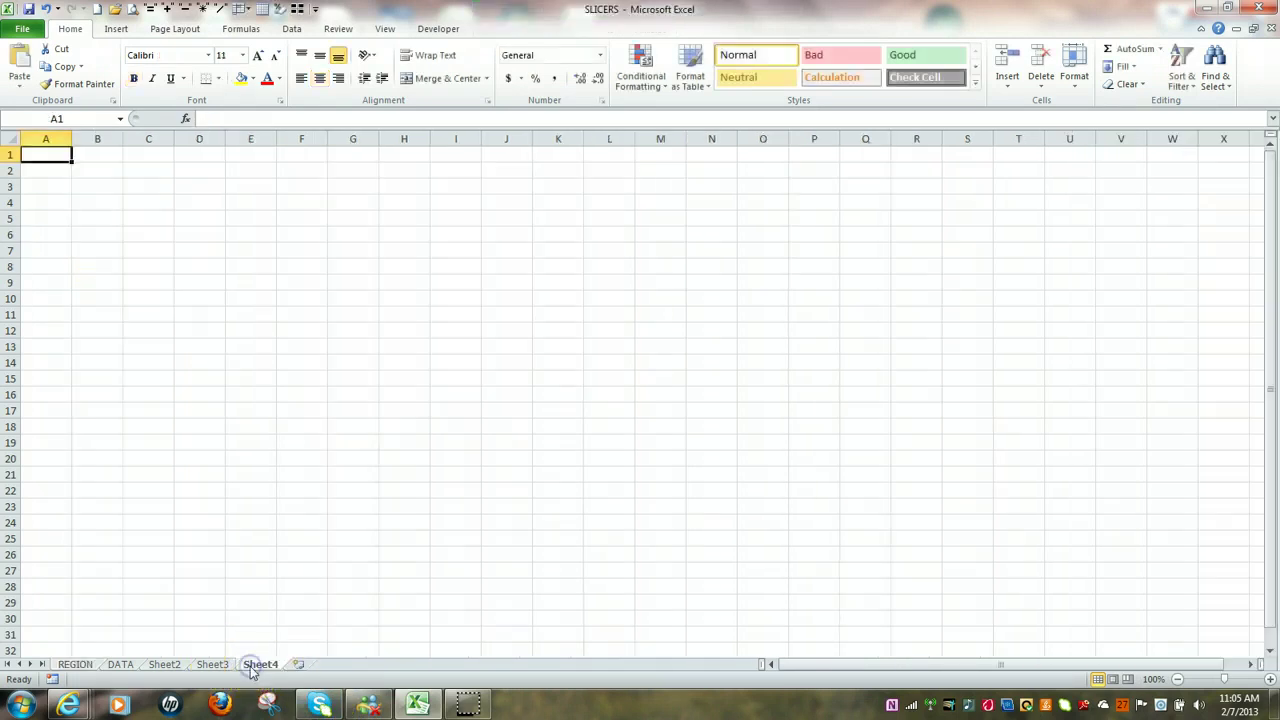
left_click(298, 665)
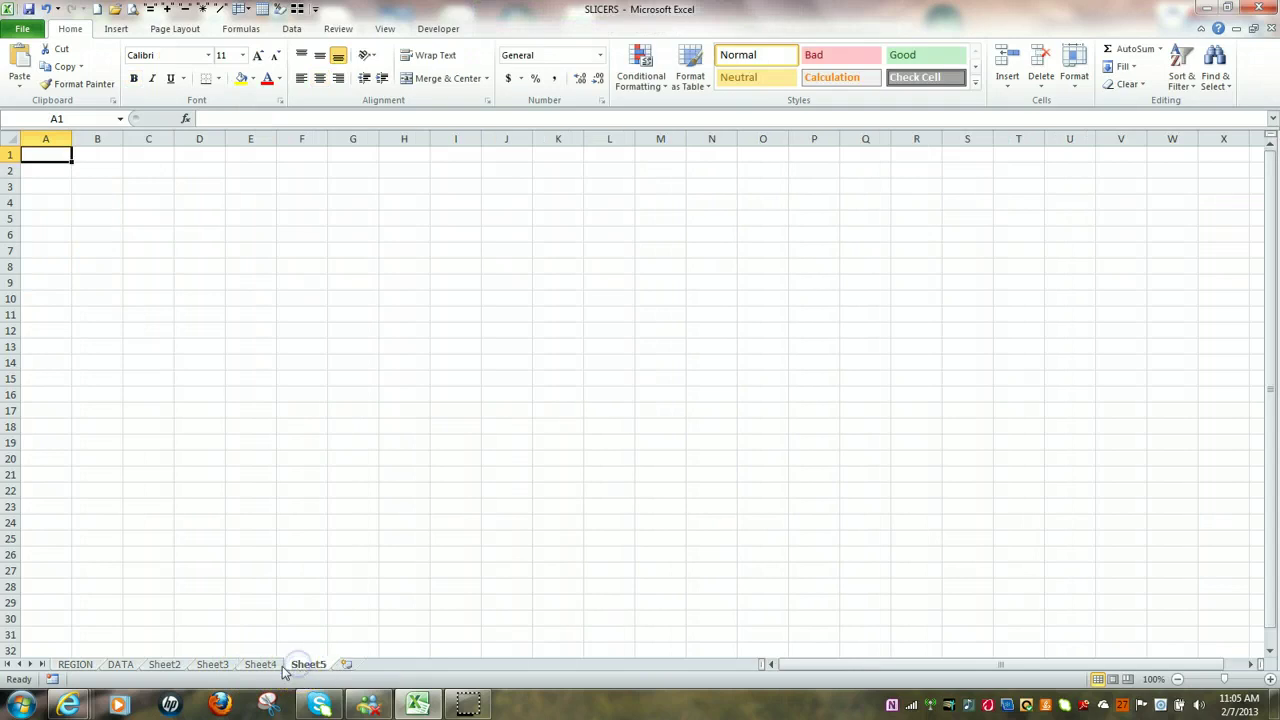
right_click(76, 670)
left_click(196, 628)
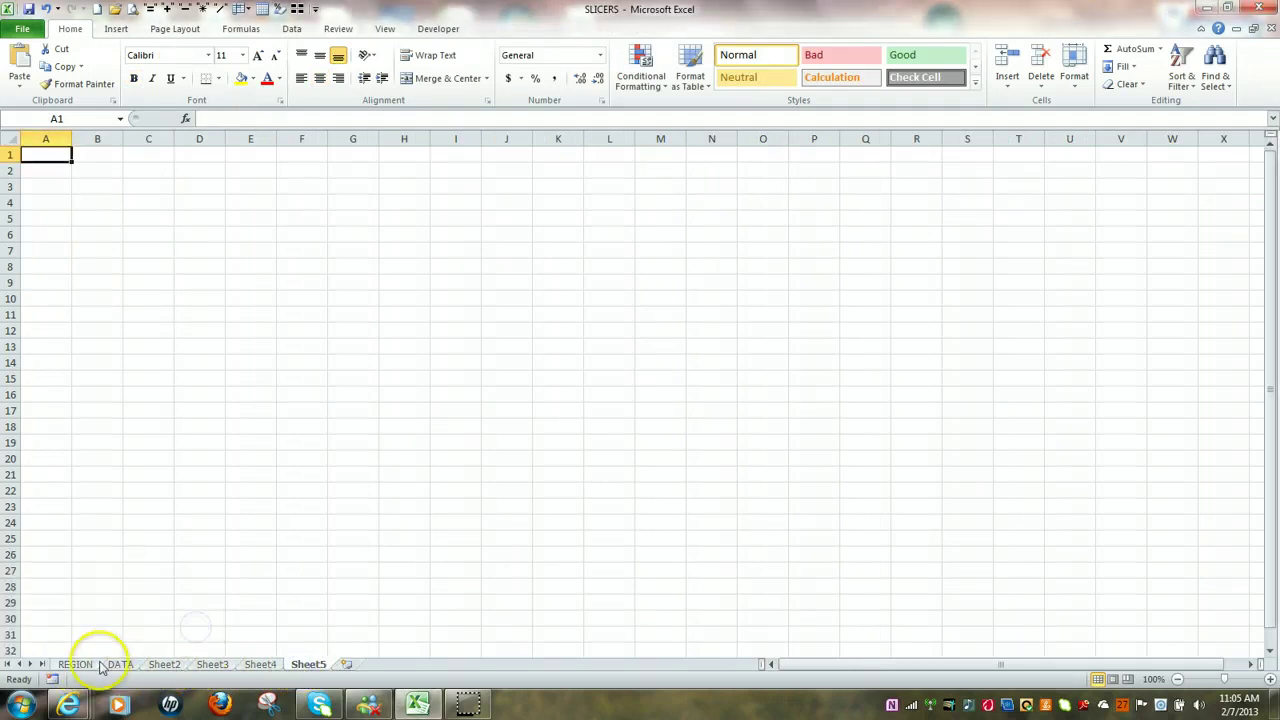
left_click(97, 665)
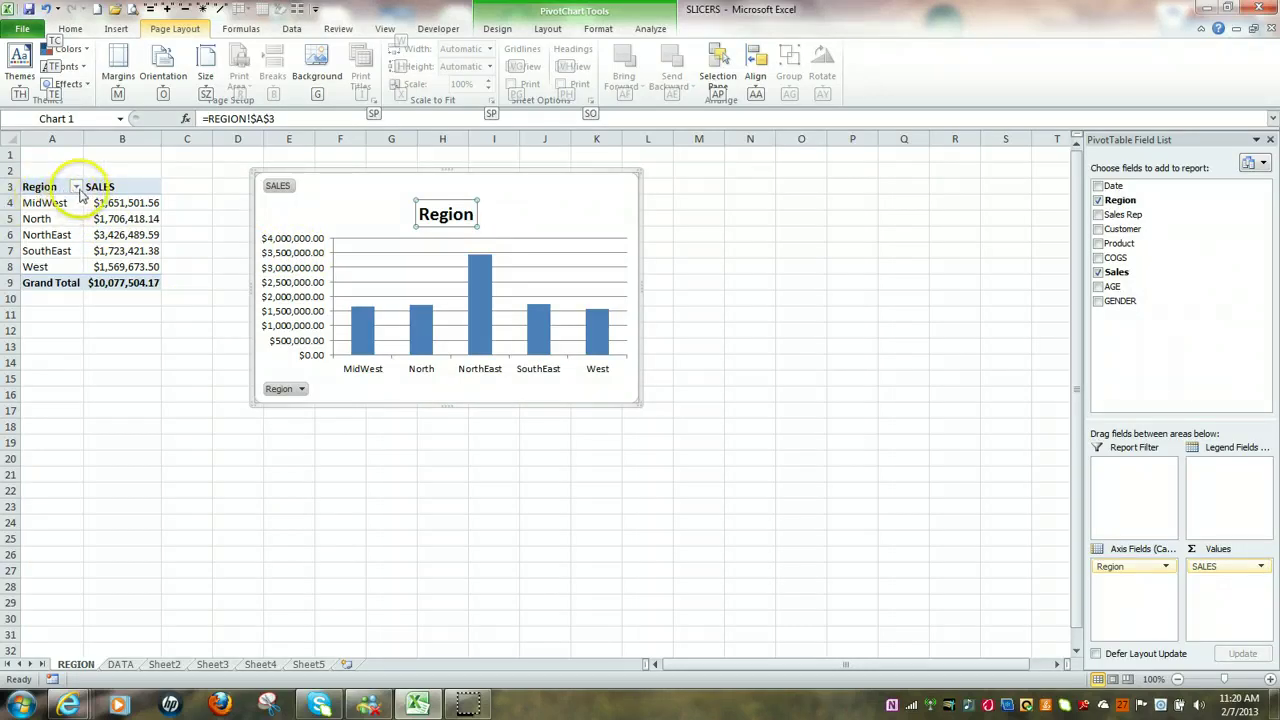
- Filter the PivotTable's Region field to North and NorthEast so that the PivotChart shows only those regions
left_click(75, 187)
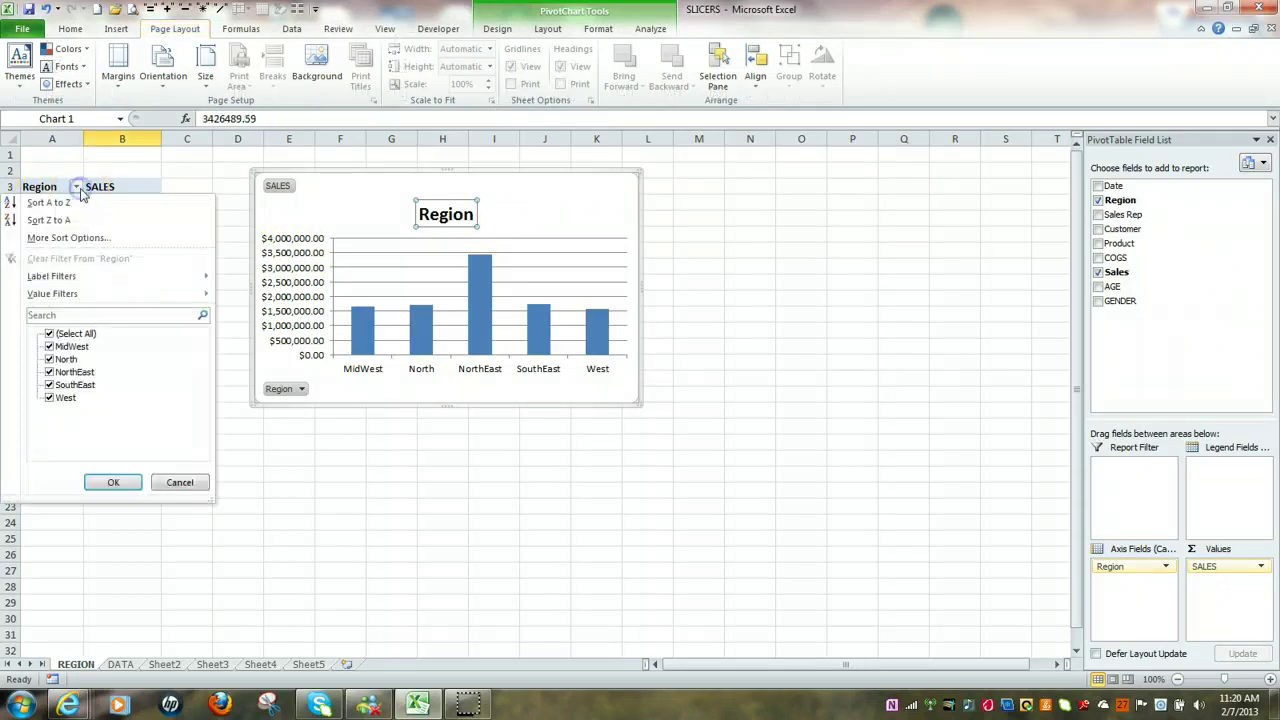
left_click(47, 334)
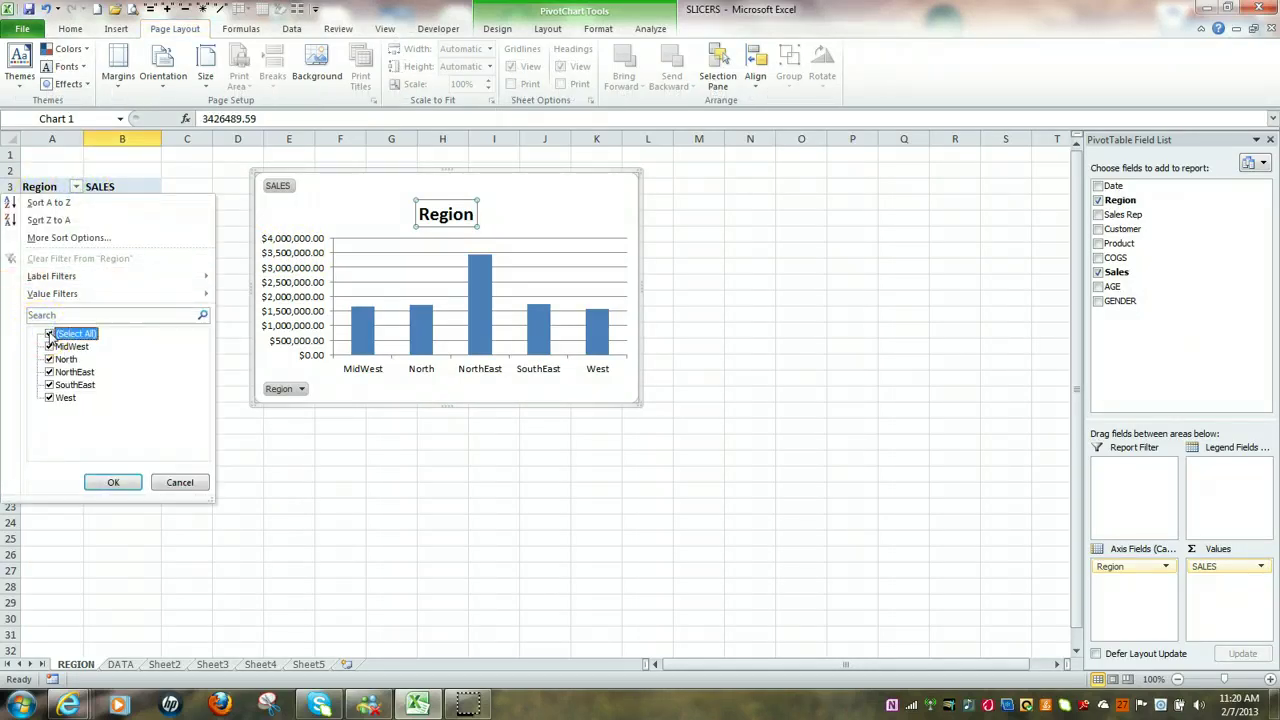
left_click(50, 334)
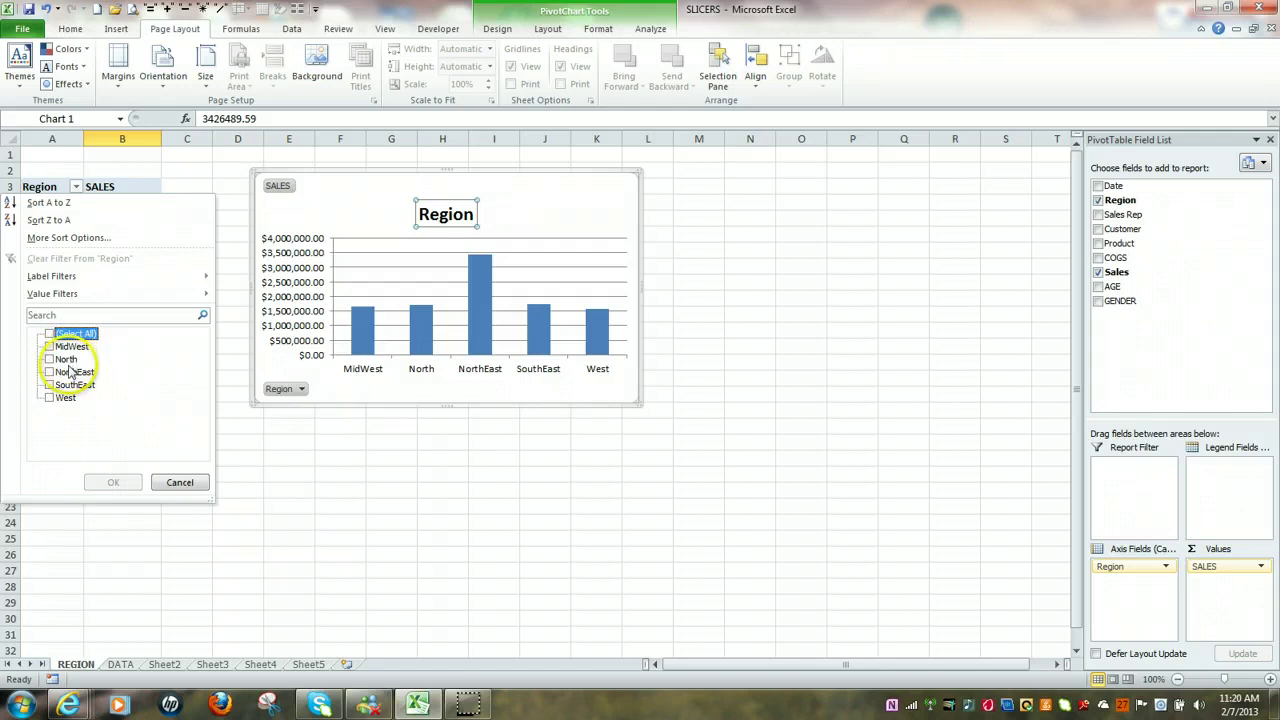
left_click(50, 359)
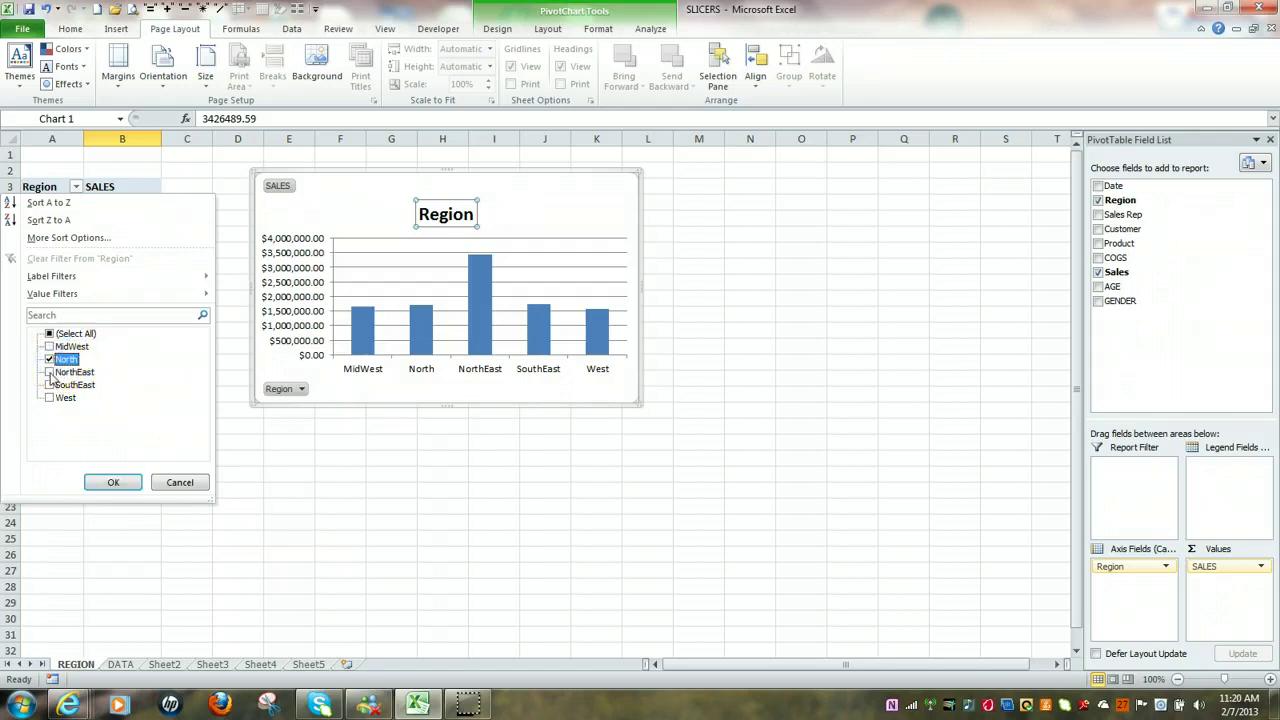
left_click(113, 480)
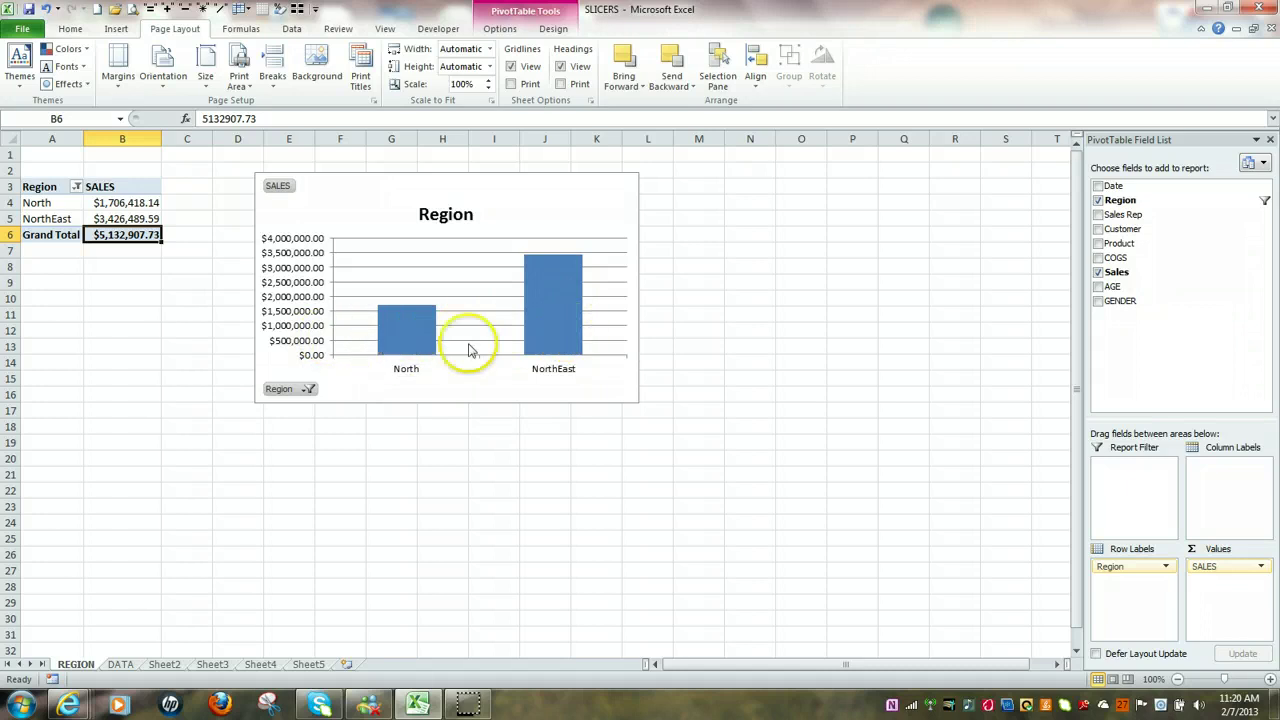
- Add SouthEast to the regions included in the PivotTable's Region filter
left_click(77, 187)
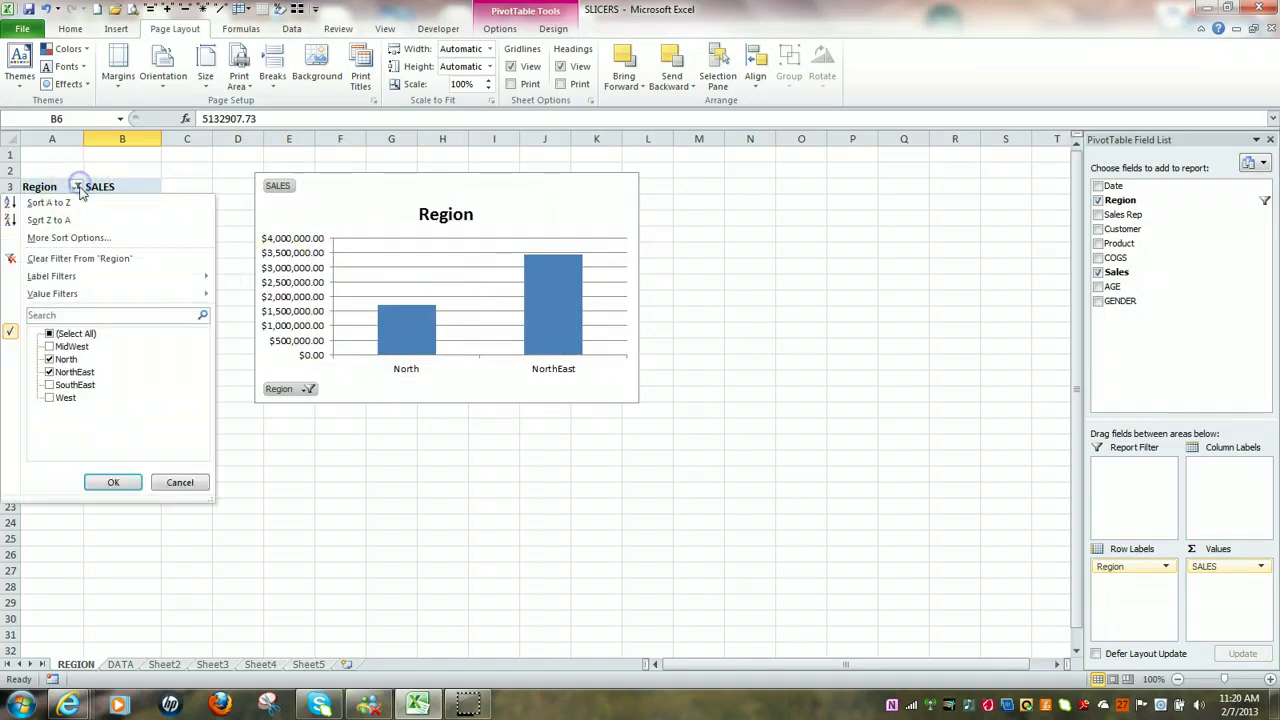
left_click(50, 386)
left_click(120, 483)
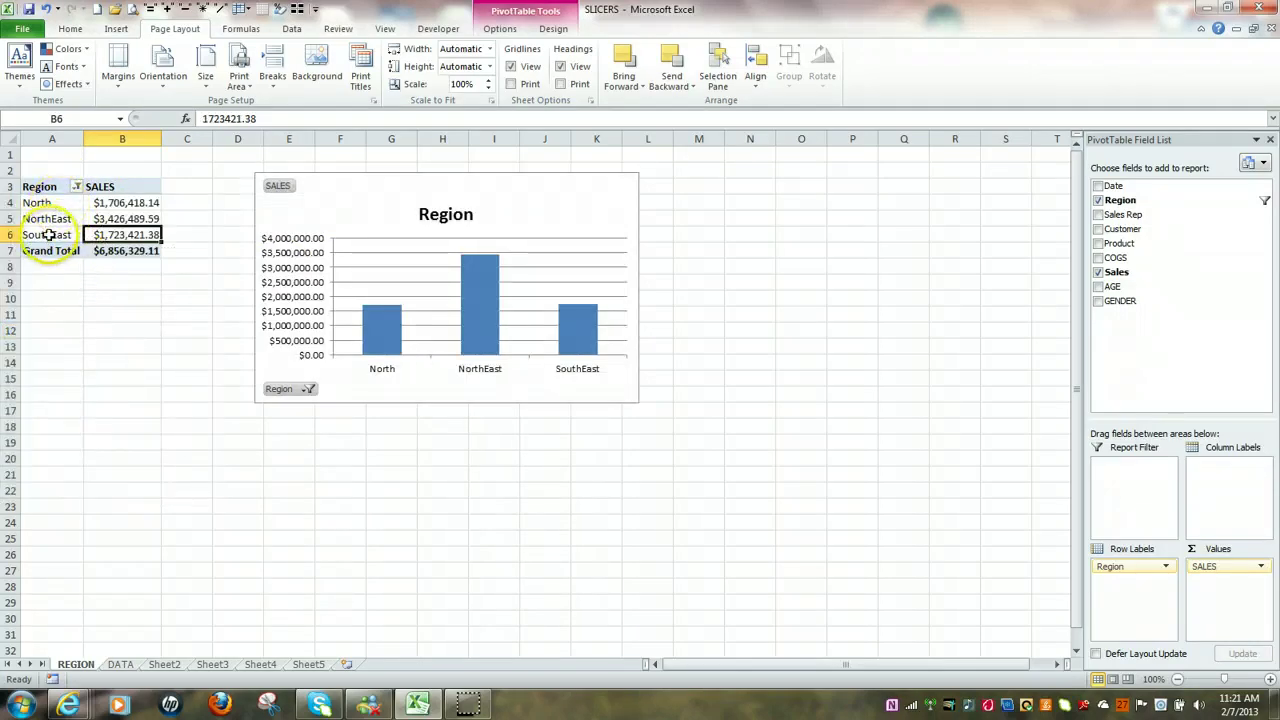
mouse_move(385, 343)
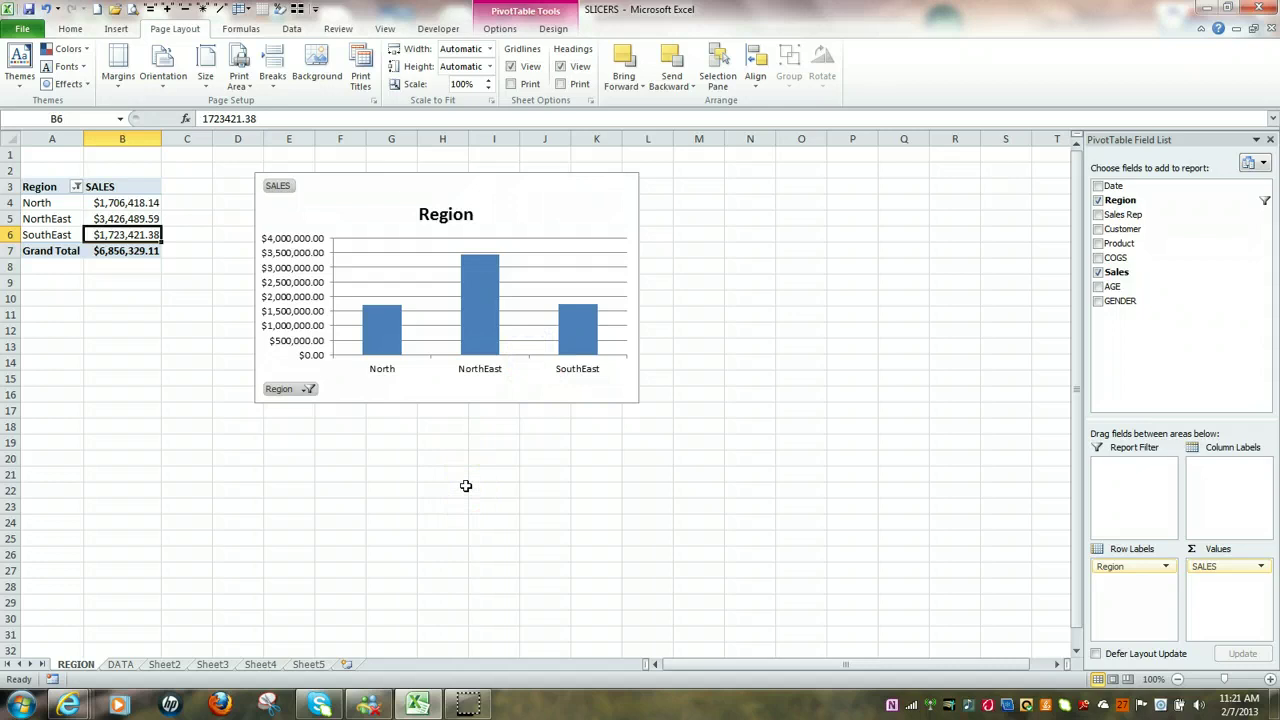
key("alt")
key("p")
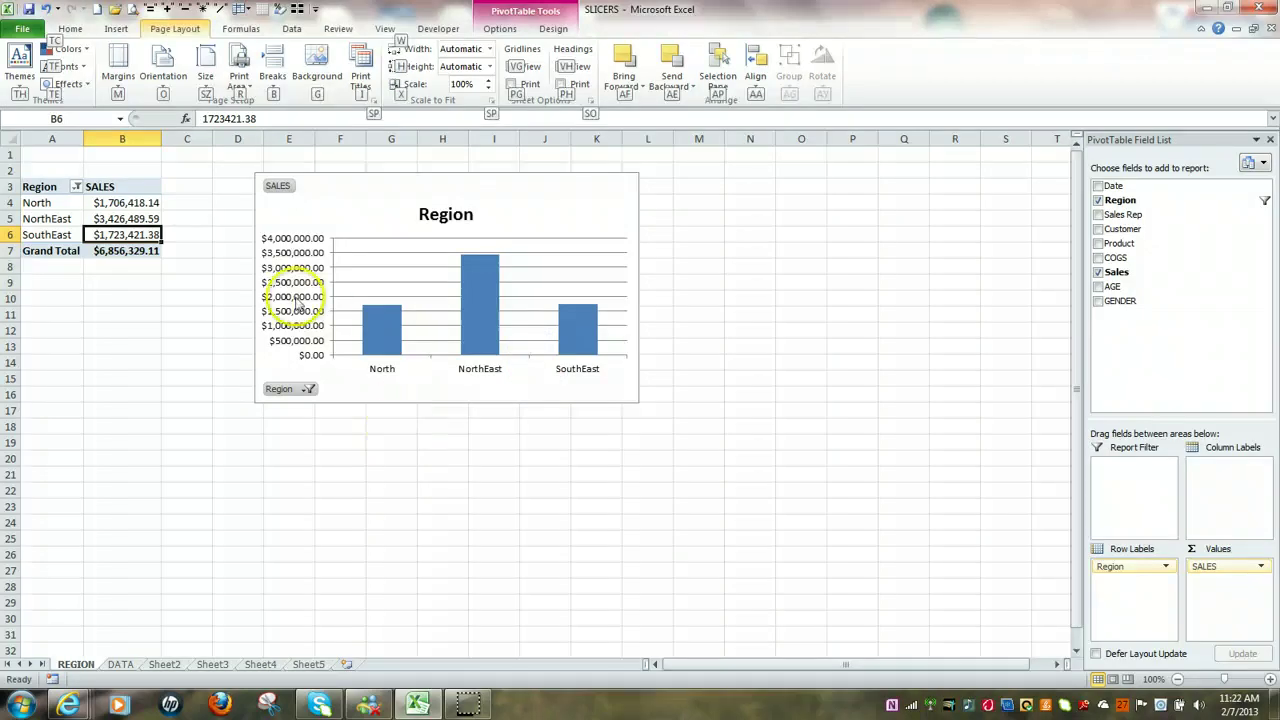
- Clear the Region filter to bring all regions back into the PivotTable and PivotChart
left_click(76, 187)
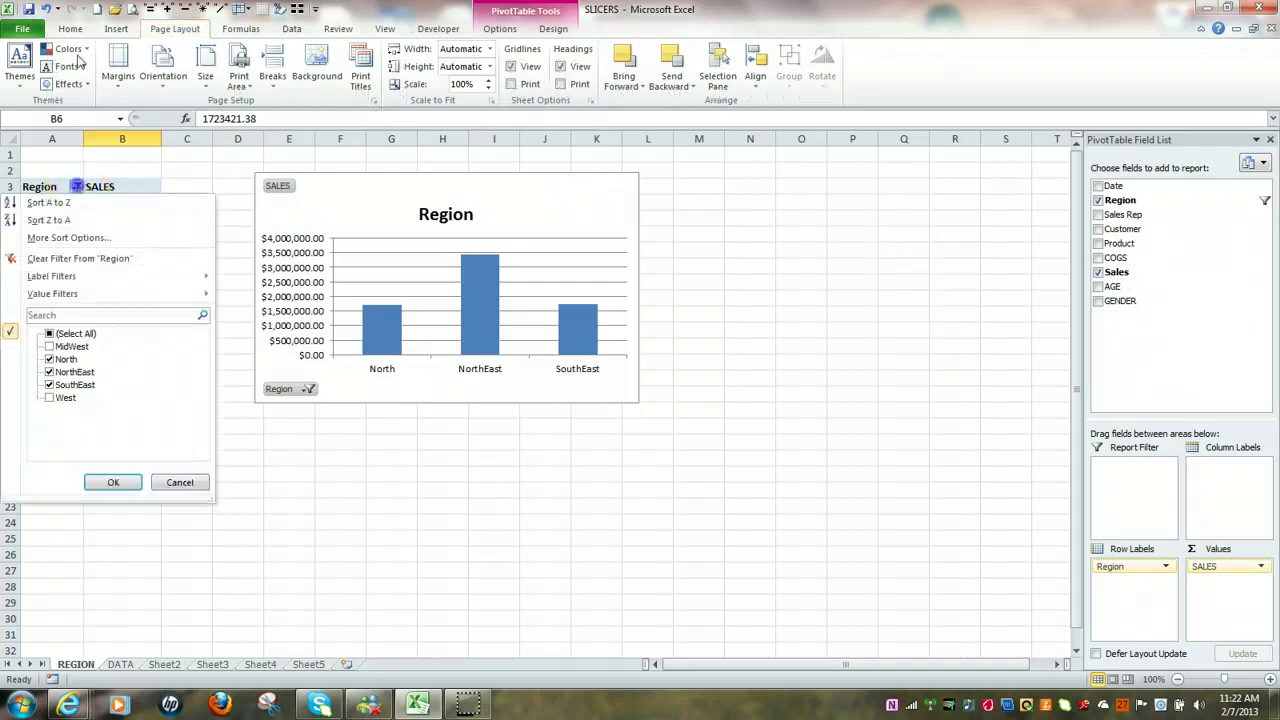
left_click(64, 260)
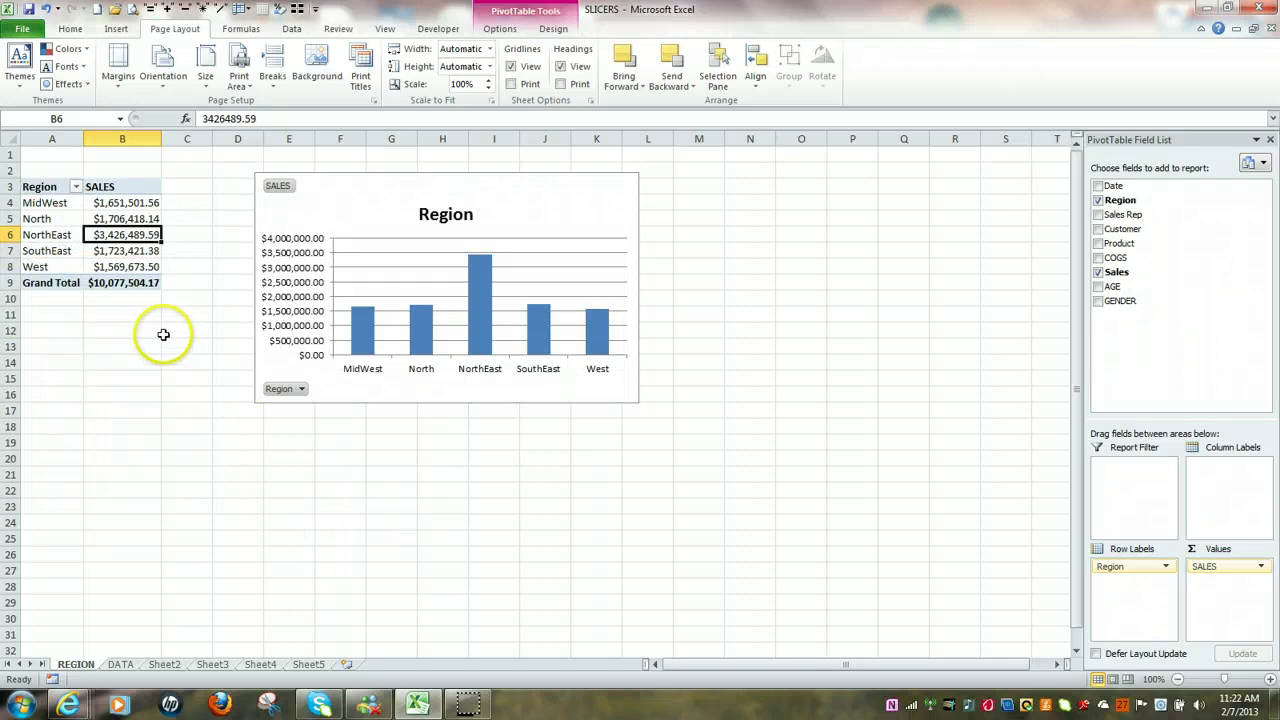